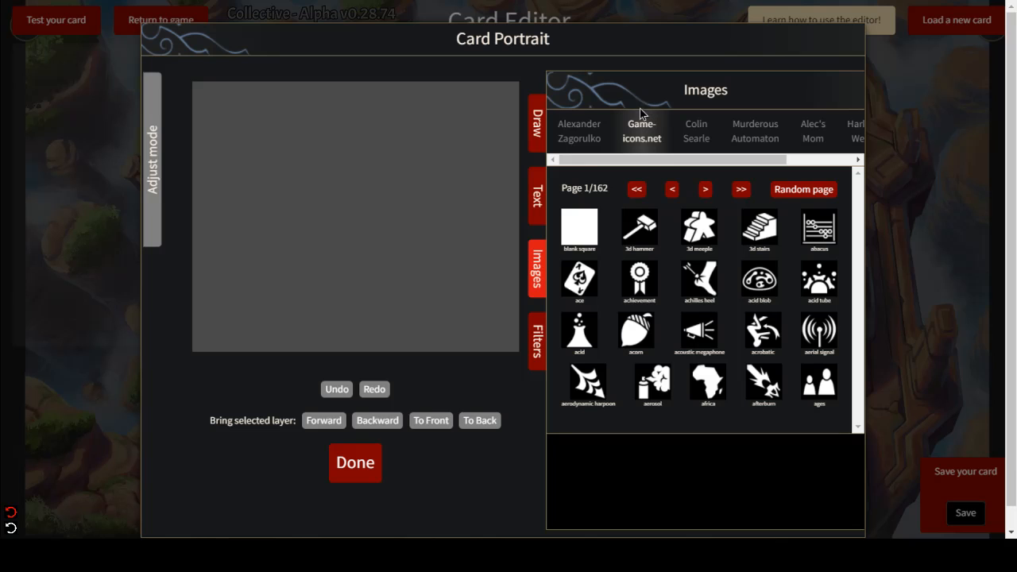
Browse the Game-icons.net image collection through page 12 and return to page 1.
left_click(704, 189)
left_click(705, 189)
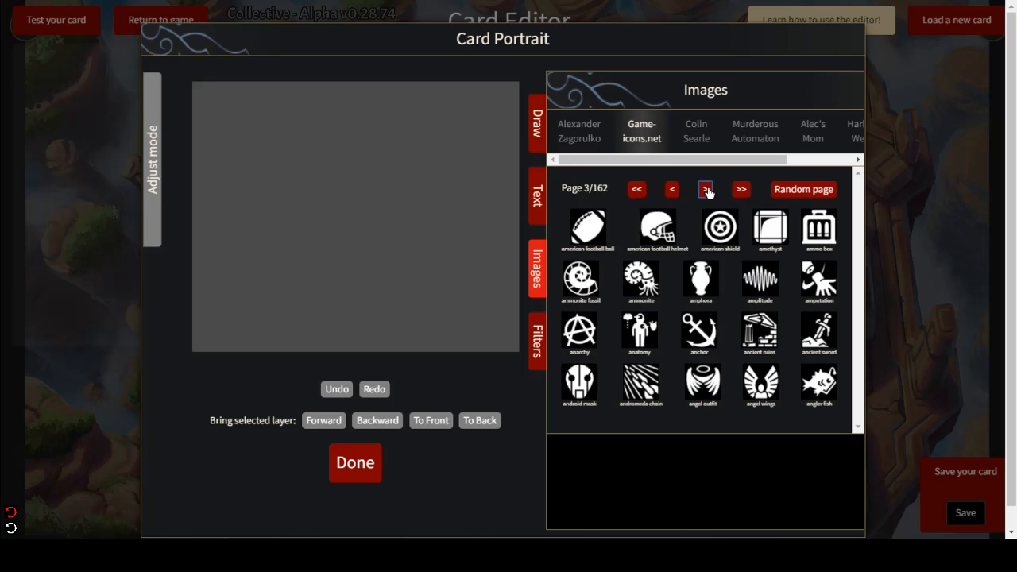
left_click(704, 189)
left_click(704, 189)
left_click(705, 189)
left_click(704, 189)
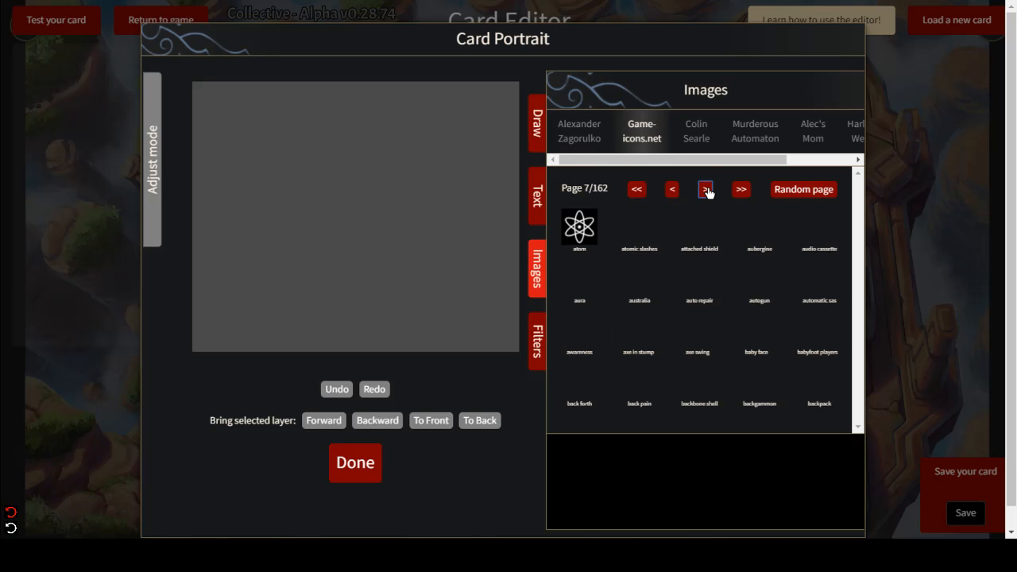
left_click(705, 189)
left_click(705, 189)
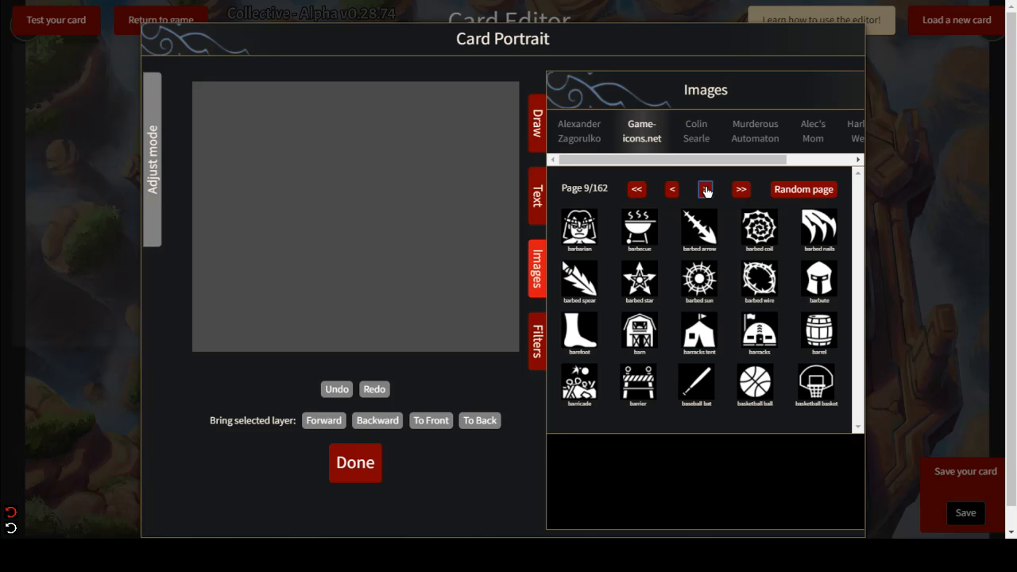
left_click(705, 189)
left_click(706, 189)
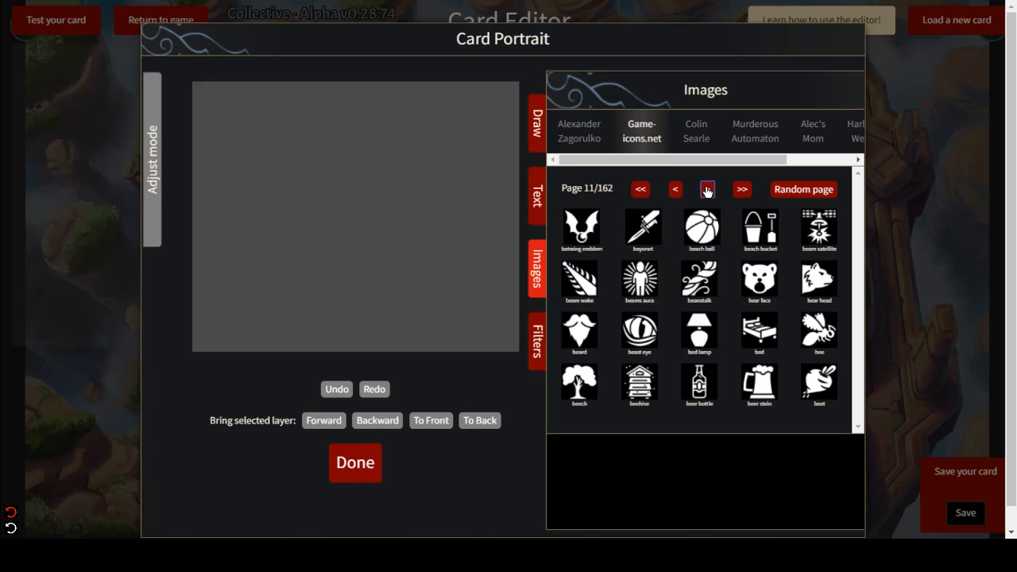
left_click(706, 190)
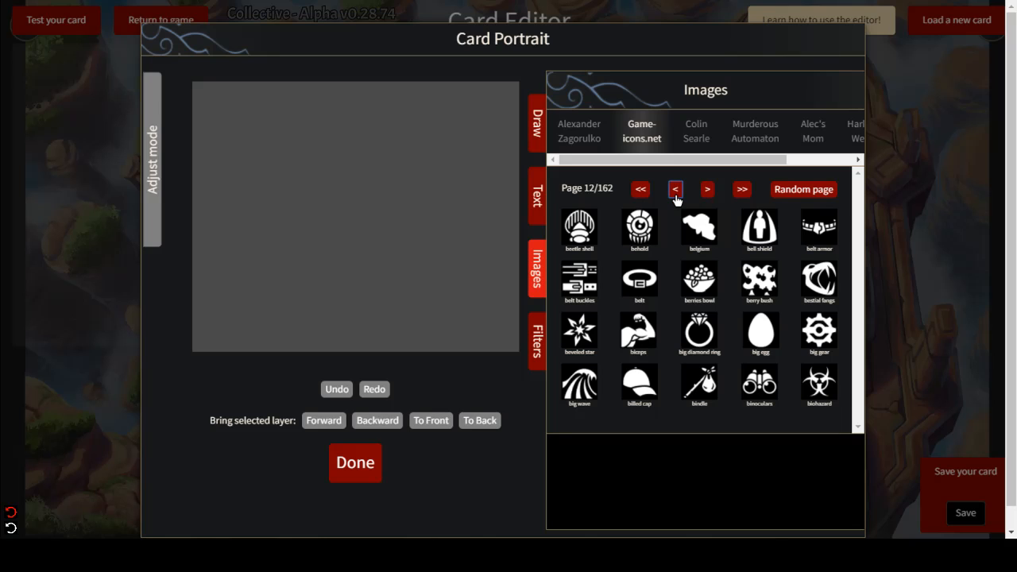
left_click(675, 197)
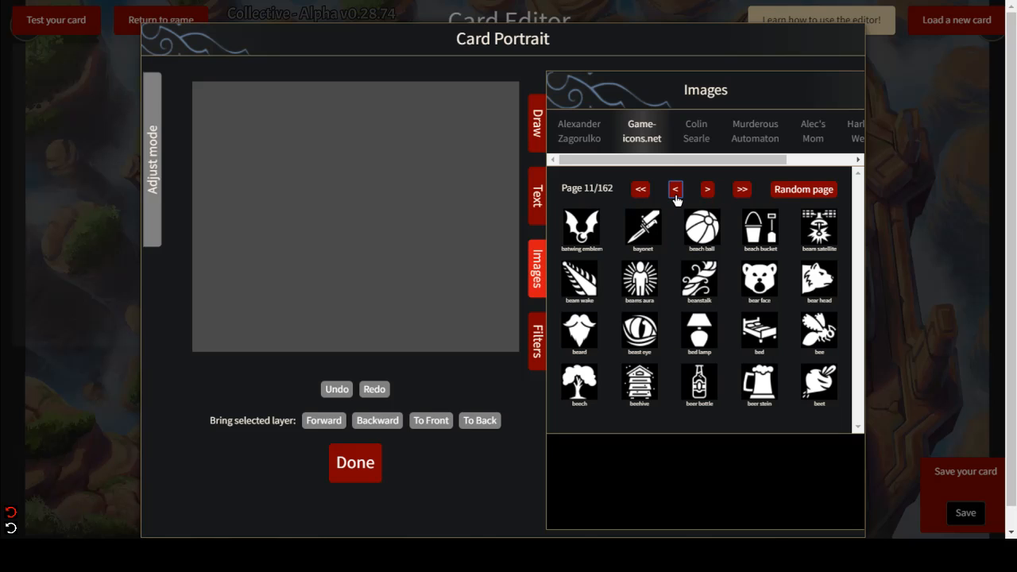
left_click(674, 195)
left_click(674, 194)
left_click(674, 195)
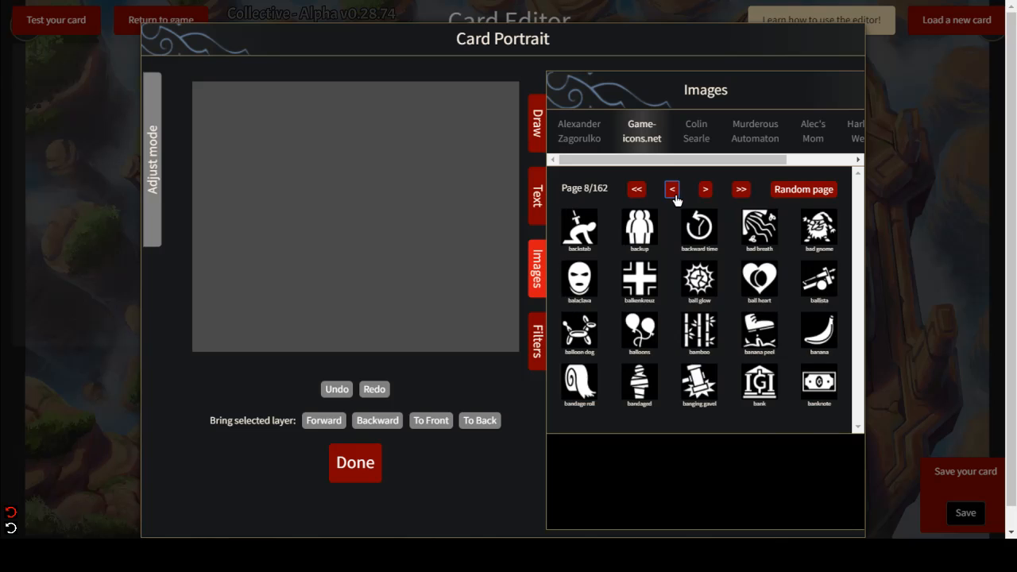
left_click(675, 194)
left_click(674, 194)
left_click(674, 195)
left_click(674, 194)
left_click(673, 195)
left_click(673, 194)
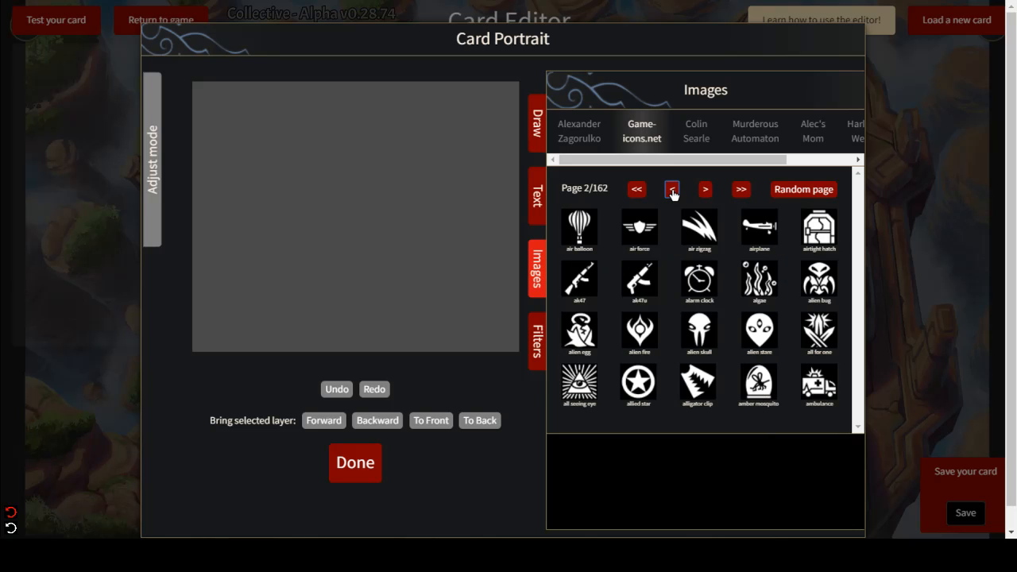
left_click(674, 195)
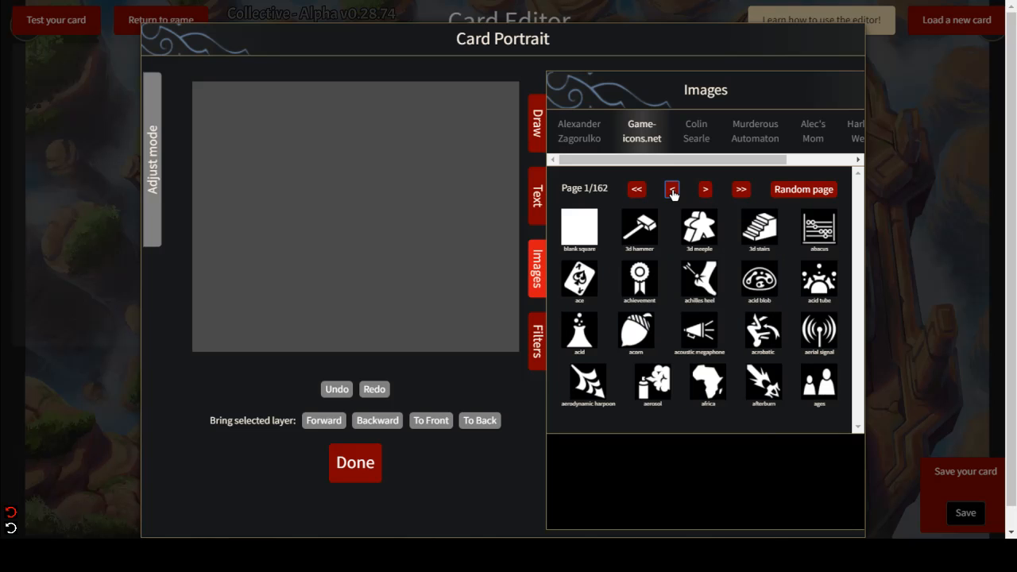
Add the blank square image to the portrait and enlarge it to cover the whole canvas.
left_click(570, 237)
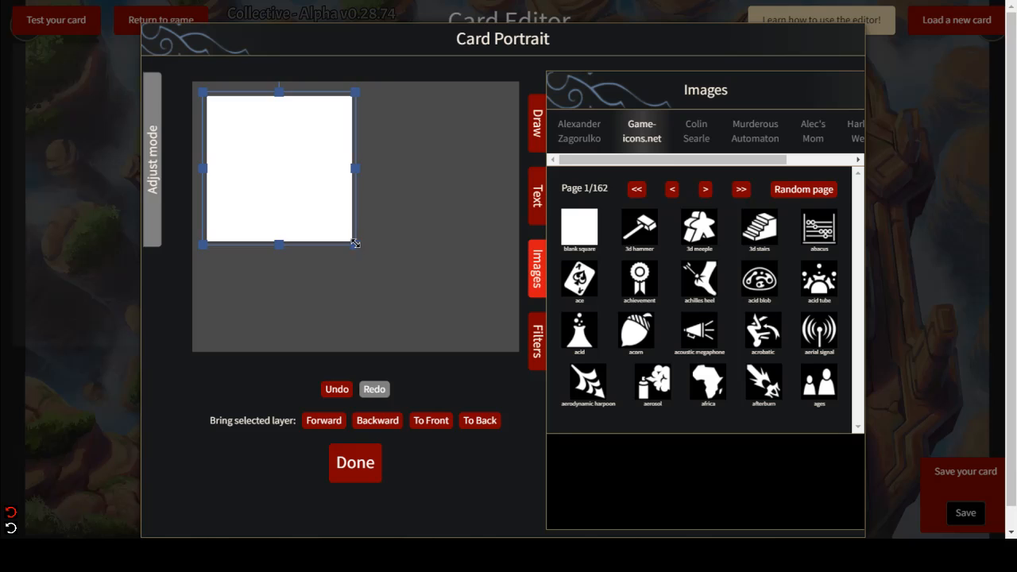
left_click_drag(355, 243, 556, 421)
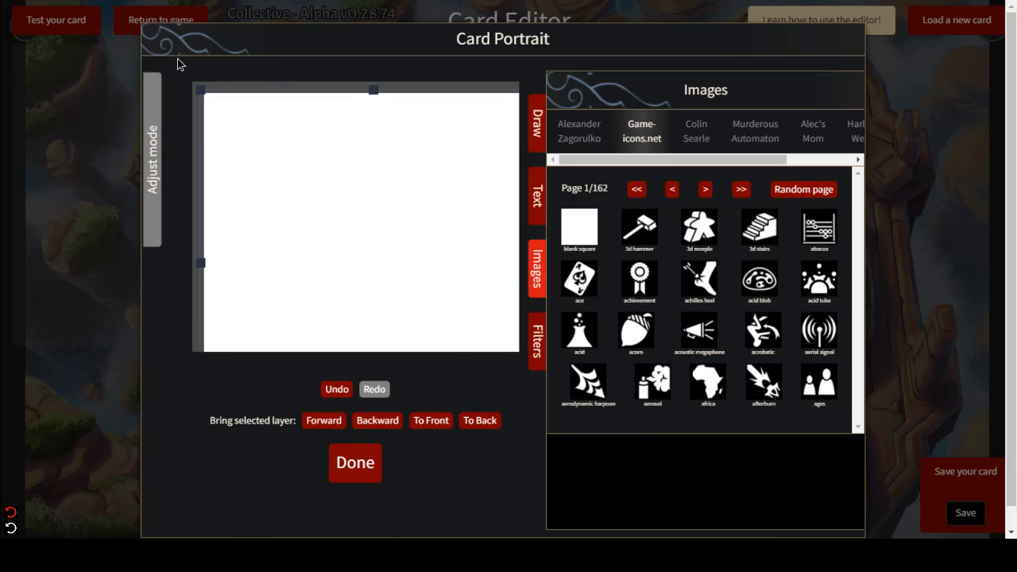
left_click_drag(200, 89, 177, 59)
mouse_move(281, 189)
left_mouse_down()
mouse_move(334, 235)
mouse_move(286, 276)
mouse_move(287, 181)
left_mouse_up()
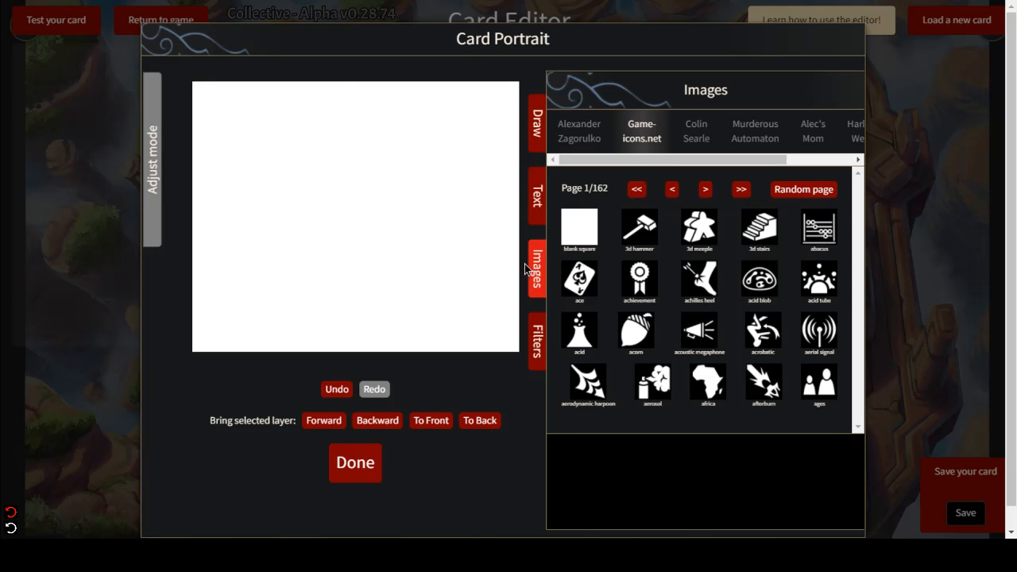
Apply a Blend Color filter in Multiply mode to the blank square.
left_click(538, 343)
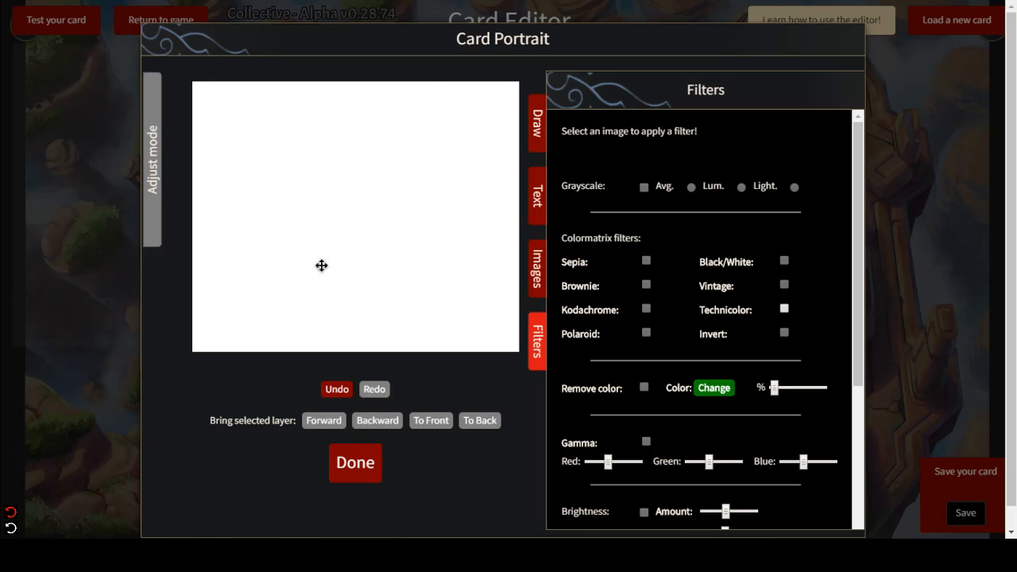
left_click(427, 124)
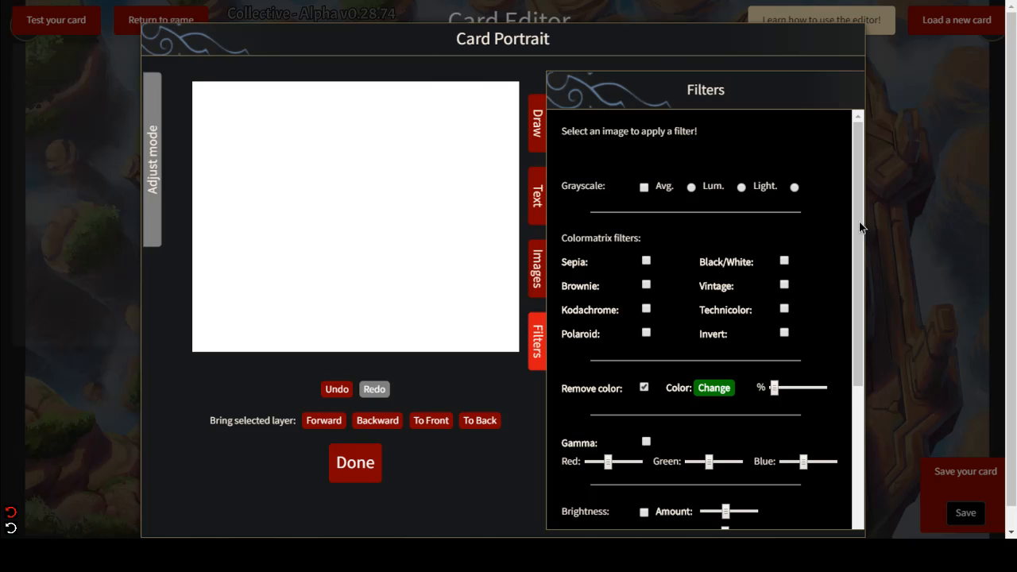
scroll(791, 192, "down", 5)
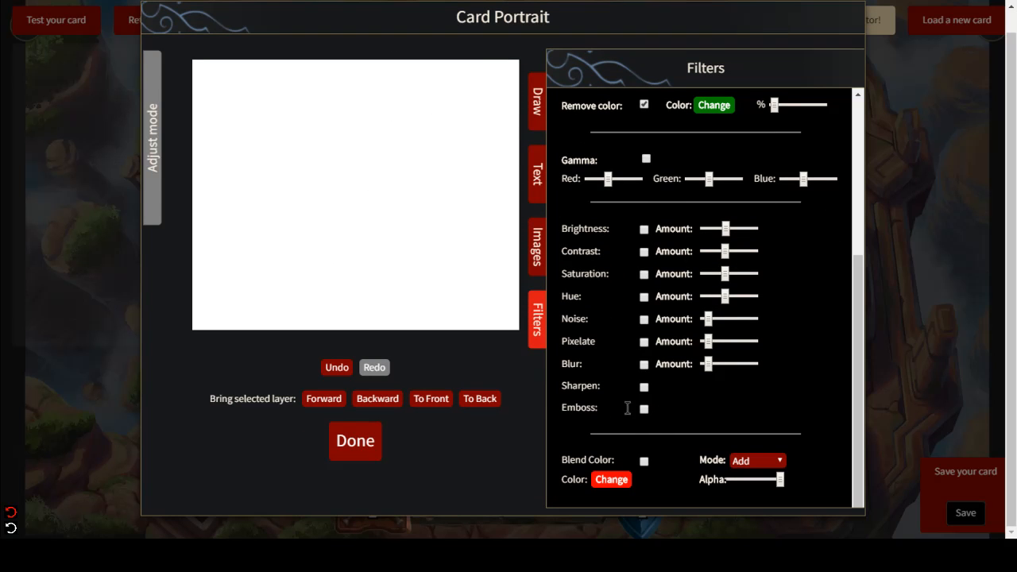
left_click(753, 461)
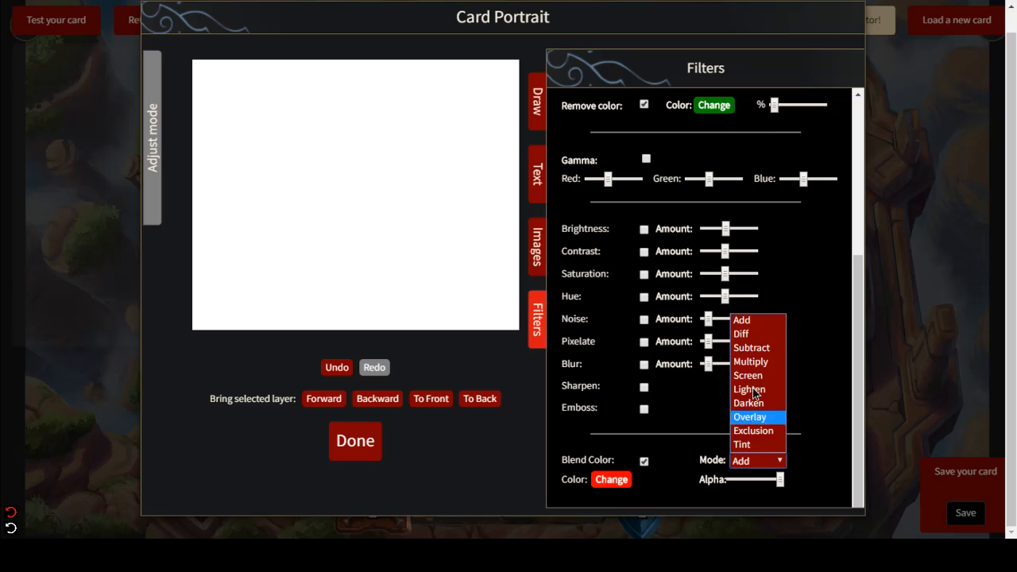
left_click(746, 363)
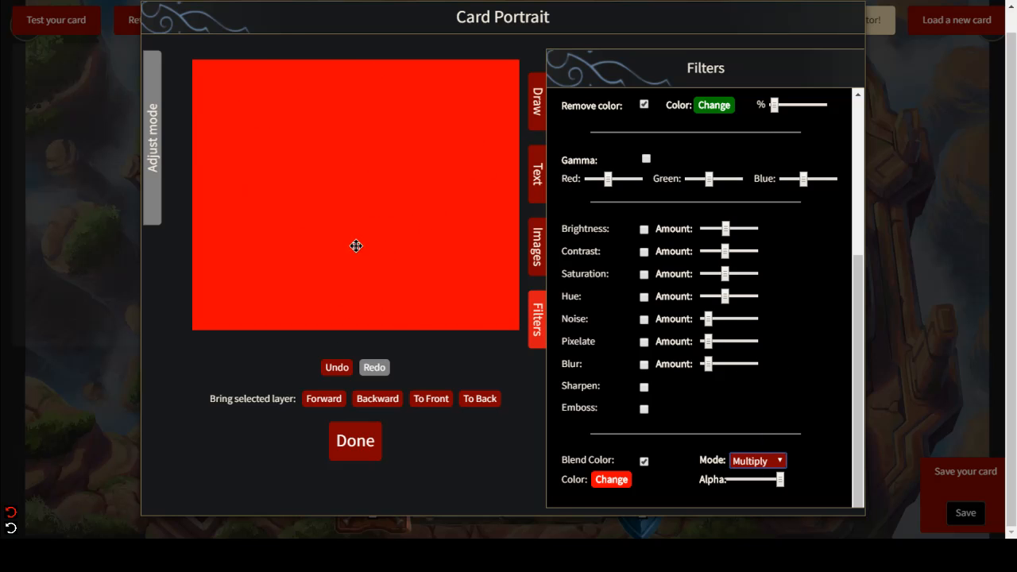
Set the square's blend color to a bright spring green, about #00FF8D, and send the square to the back.
left_click(609, 480)
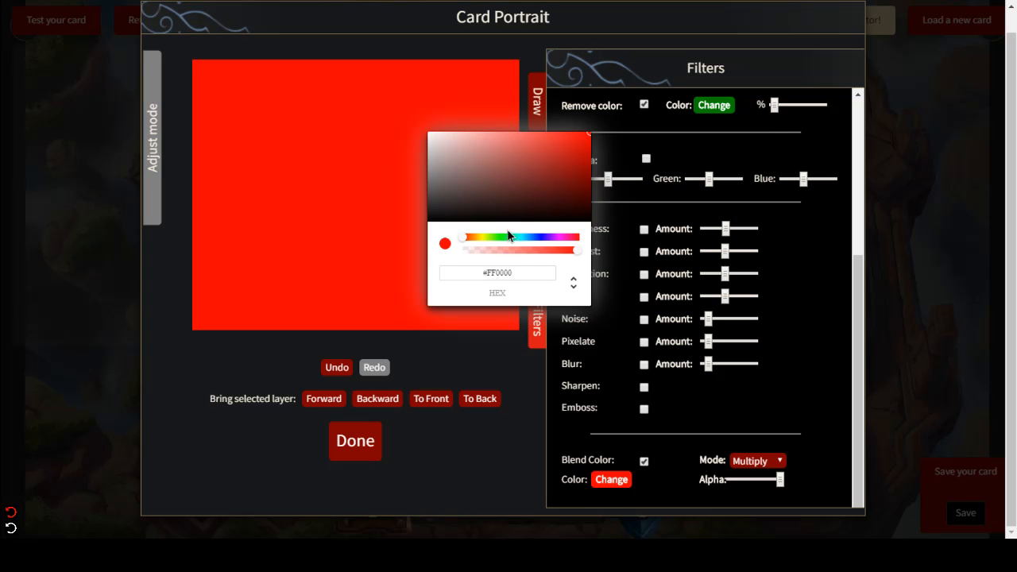
mouse_move(498, 237)
left_mouse_down()
mouse_move(529, 233)
mouse_move(512, 233)
left_mouse_up()
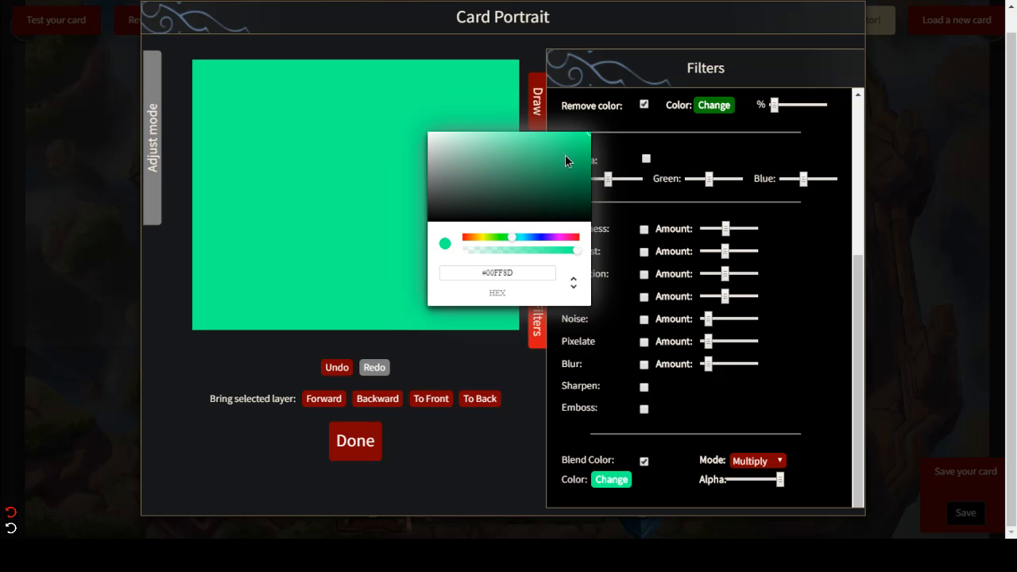
left_click_drag(564, 155, 590, 134)
left_click(593, 136)
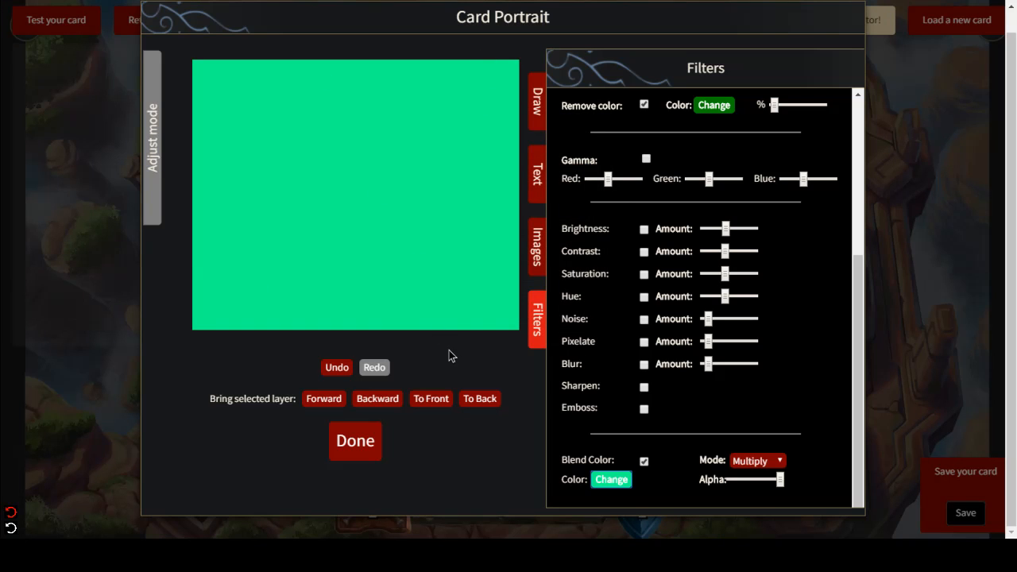
left_click(478, 398)
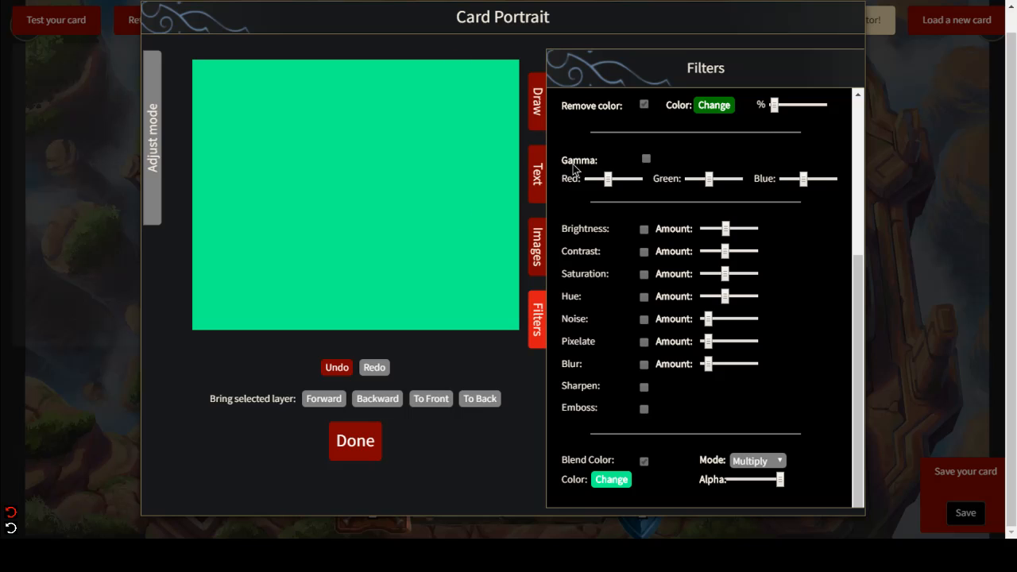
Add the algae image from page 2 of Game-icons.net and enlarge it to more than the canvas height.
left_click(532, 252)
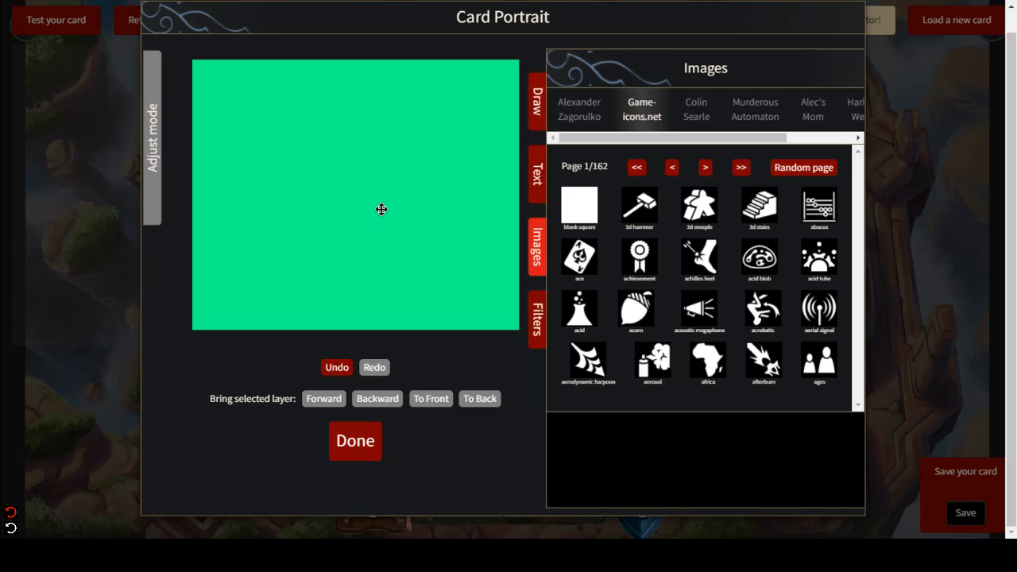
left_click(705, 168)
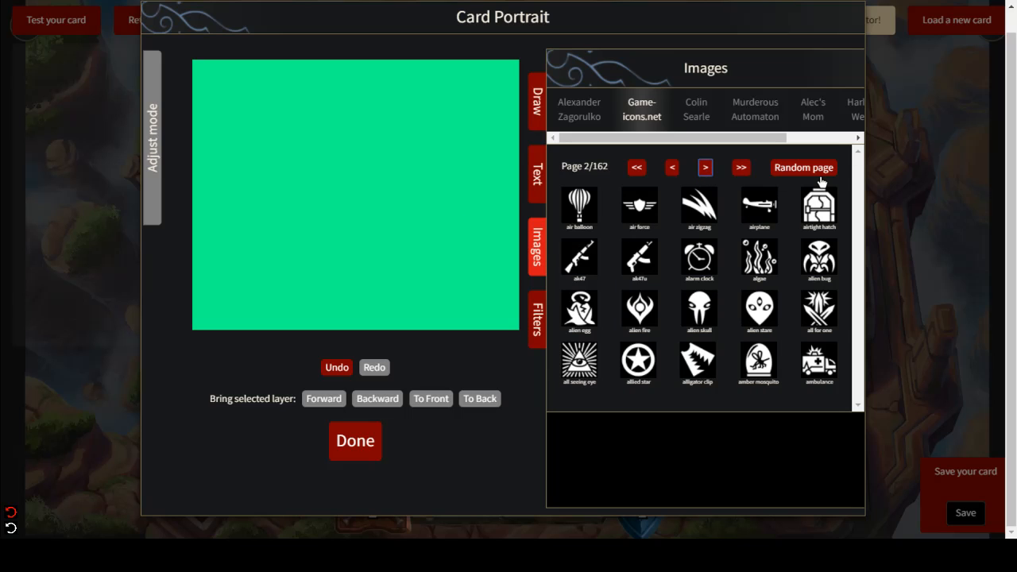
left_click(759, 255)
left_click(317, 167)
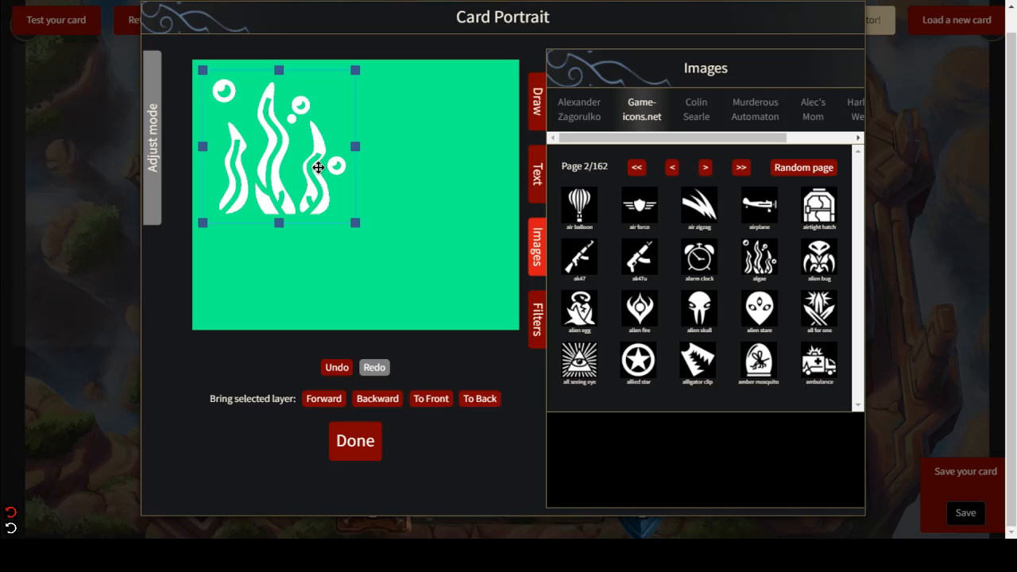
left_click_drag(352, 223, 570, 389)
Enlarge the algae further and position it so its three stems fill the canvas and the bubbles fall outside.
left_click_drag(367, 210, 362, 238)
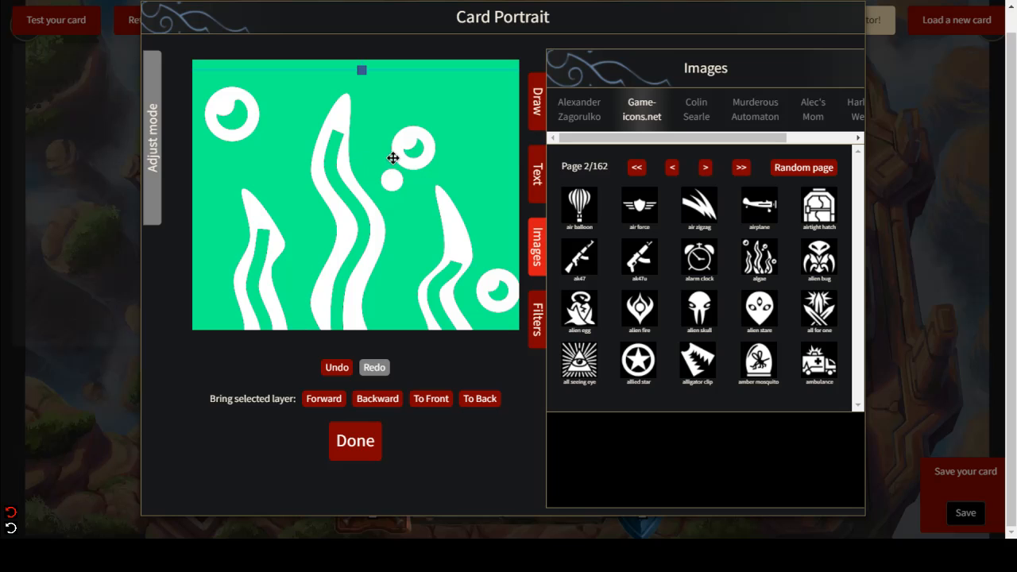
left_click_drag(395, 159, 356, 288)
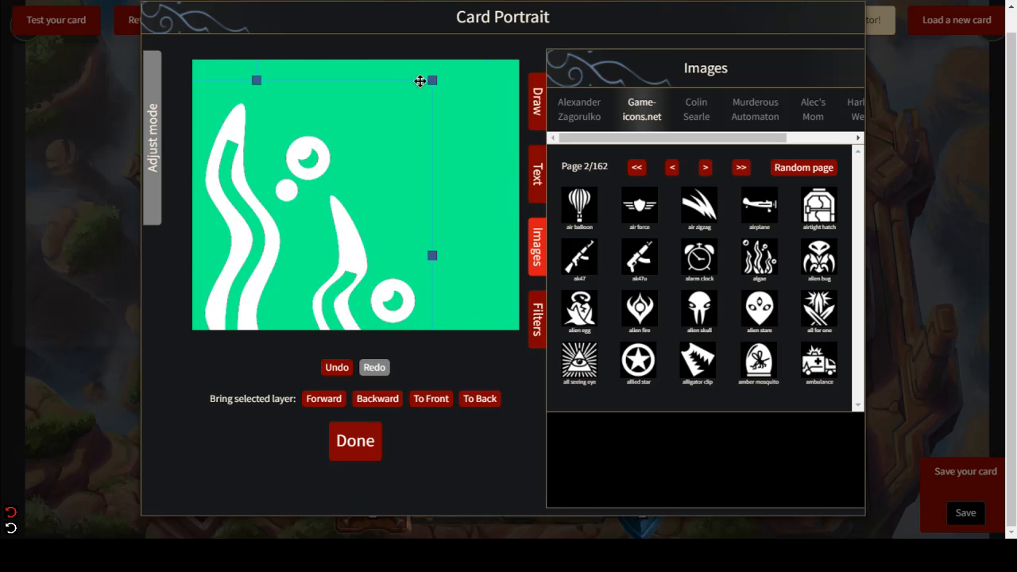
left_click_drag(435, 83, 515, 22)
left_click_drag(386, 197, 472, 97)
left_click_drag(459, 145, 330, 88)
left_click_drag(454, 273, 503, 320)
left_click_drag(365, 139, 454, 159)
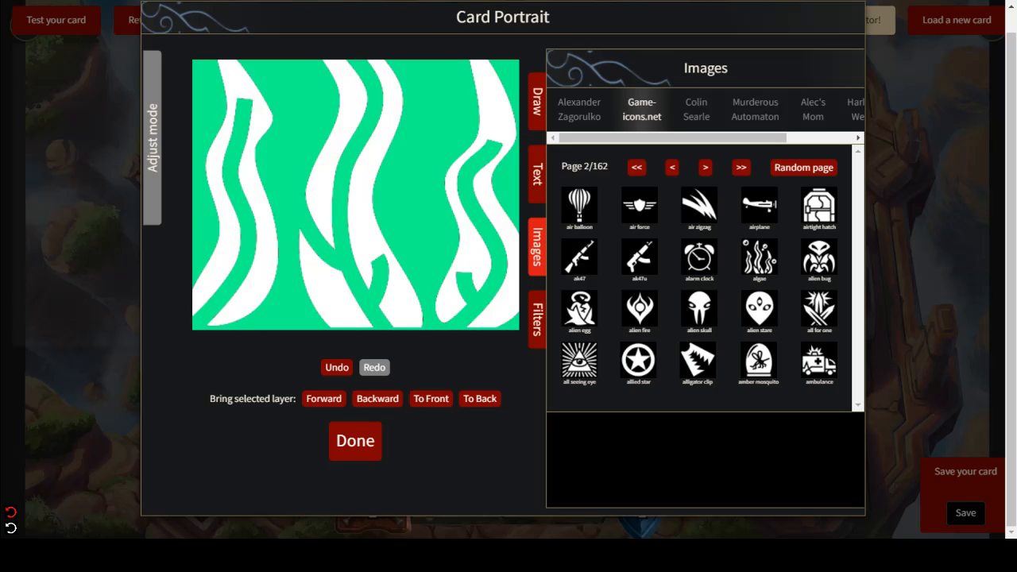
left_click_drag(344, 173, 348, 182)
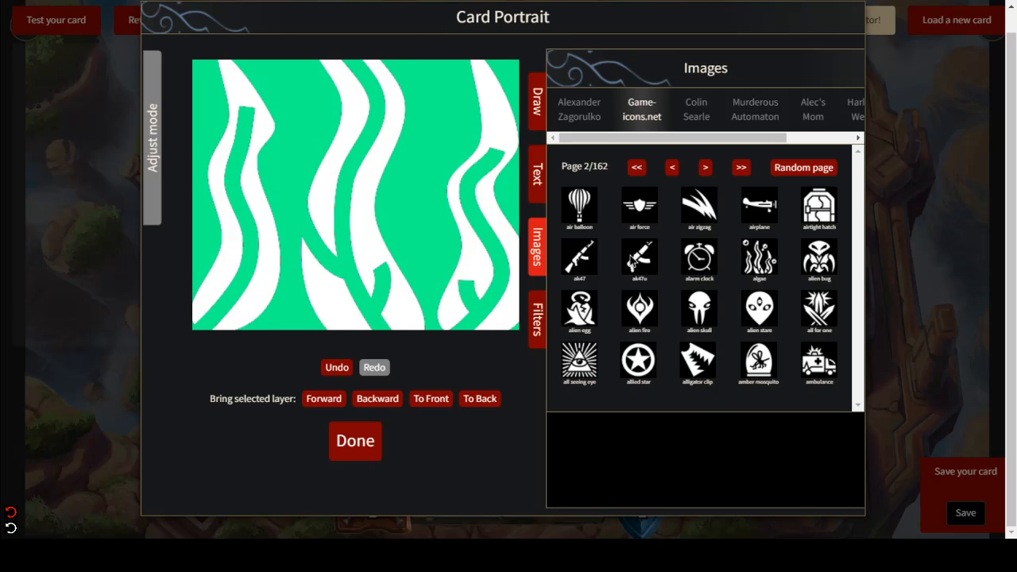
Apply a slight Blur filter to the algae image.
left_click(538, 326)
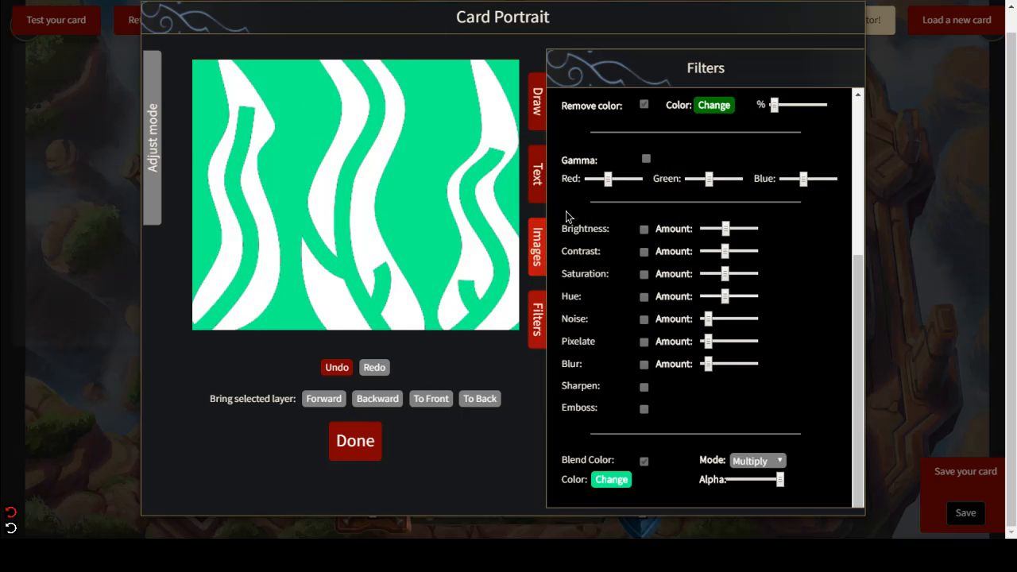
left_click(384, 272)
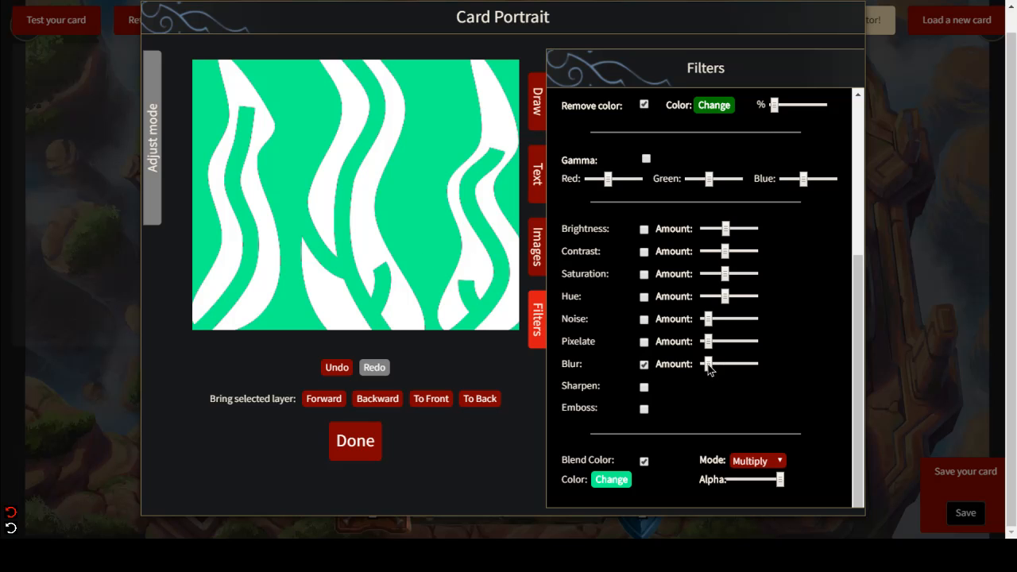
mouse_move(709, 368)
left_mouse_down()
mouse_move(753, 371)
mouse_move(711, 375)
left_mouse_up()
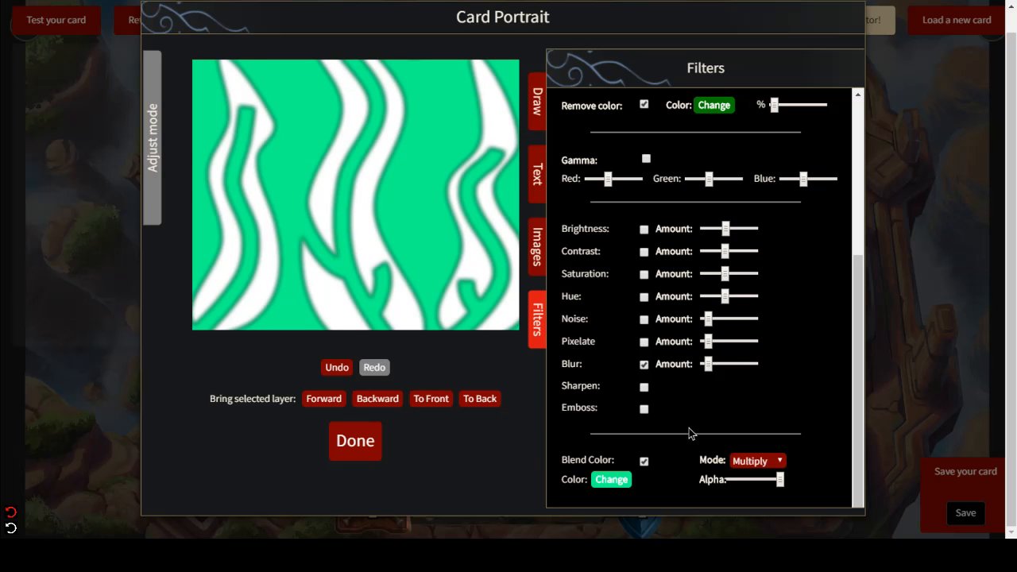
Enable Blend Color in Multiply mode on the algae and set its color to a slightly darkened cyan, #09D4D4.
left_click(644, 462)
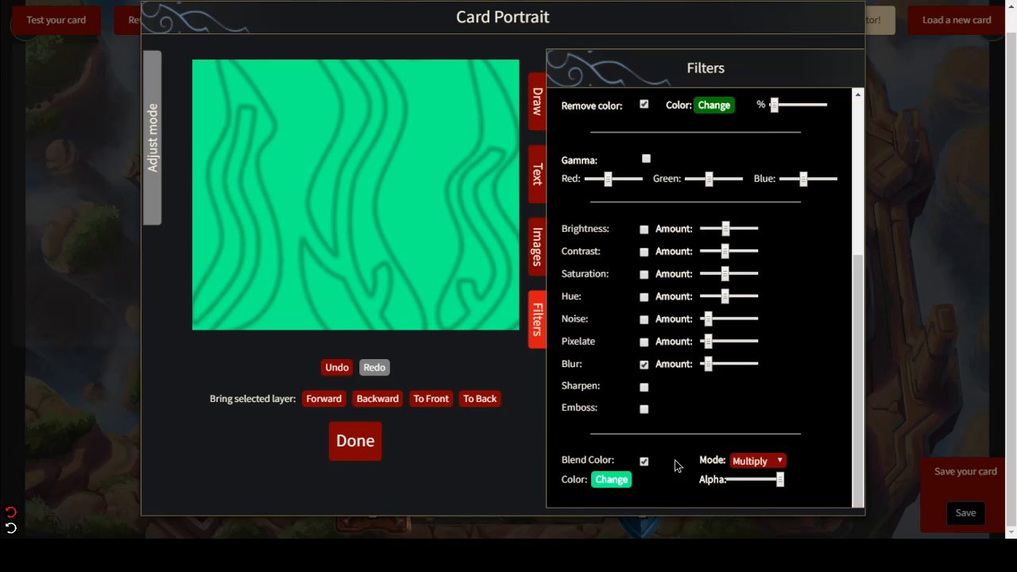
left_click(610, 477)
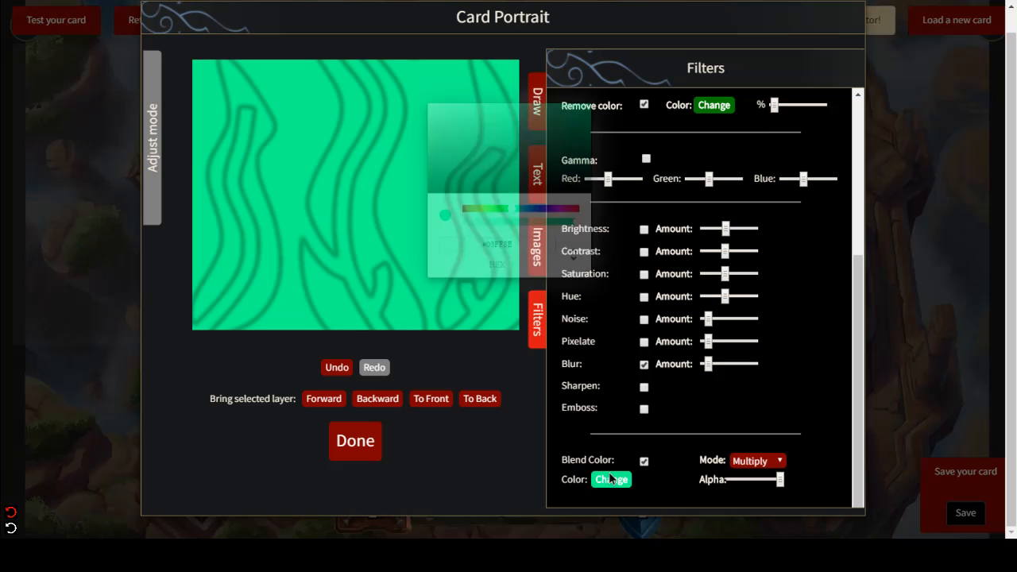
left_click_drag(503, 241, 521, 237)
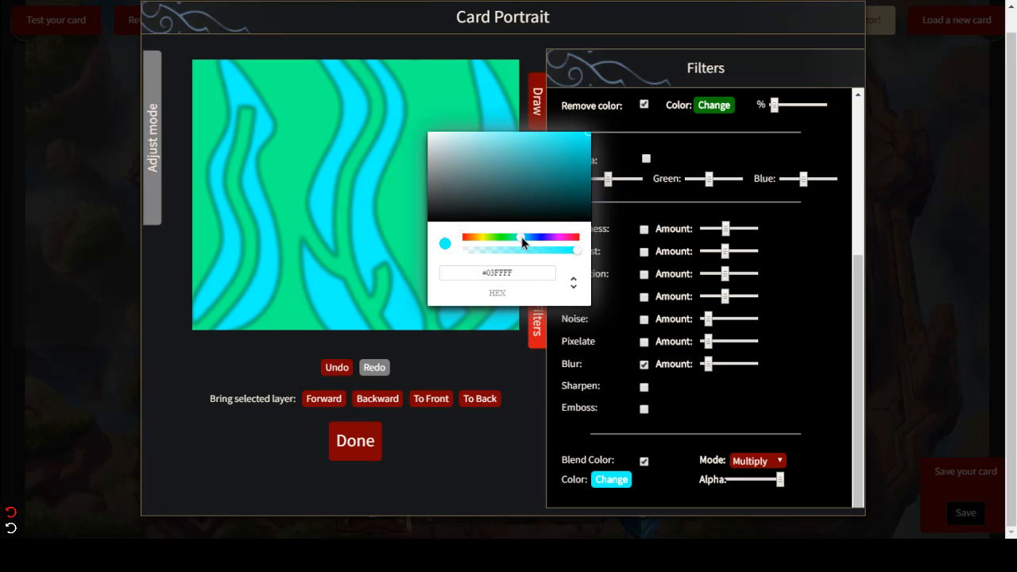
left_click_drag(583, 137, 585, 151)
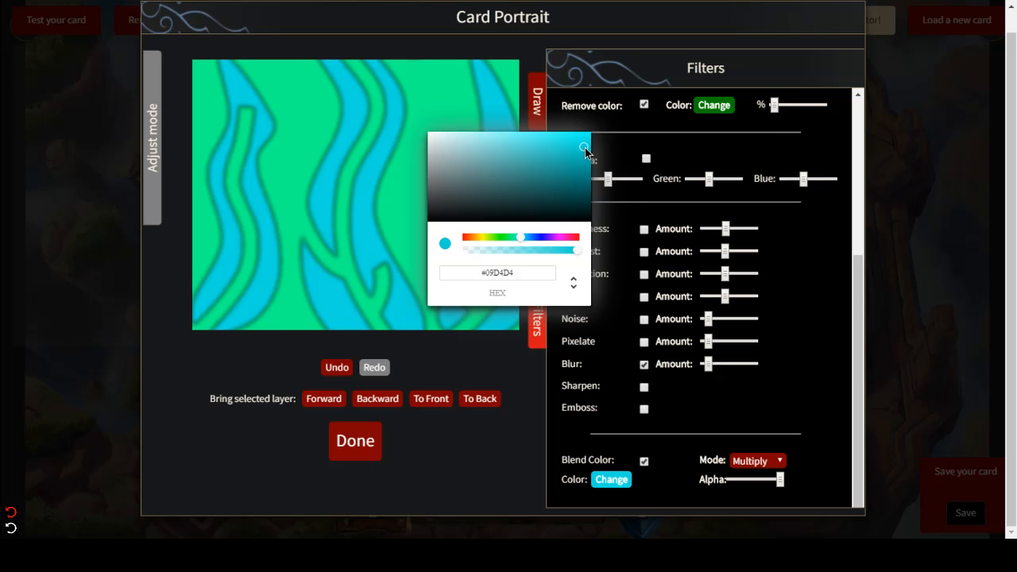
Change the algae's blend color to a slightly darkened, saturated green and keep its Blur amount slight.
left_click(504, 236)
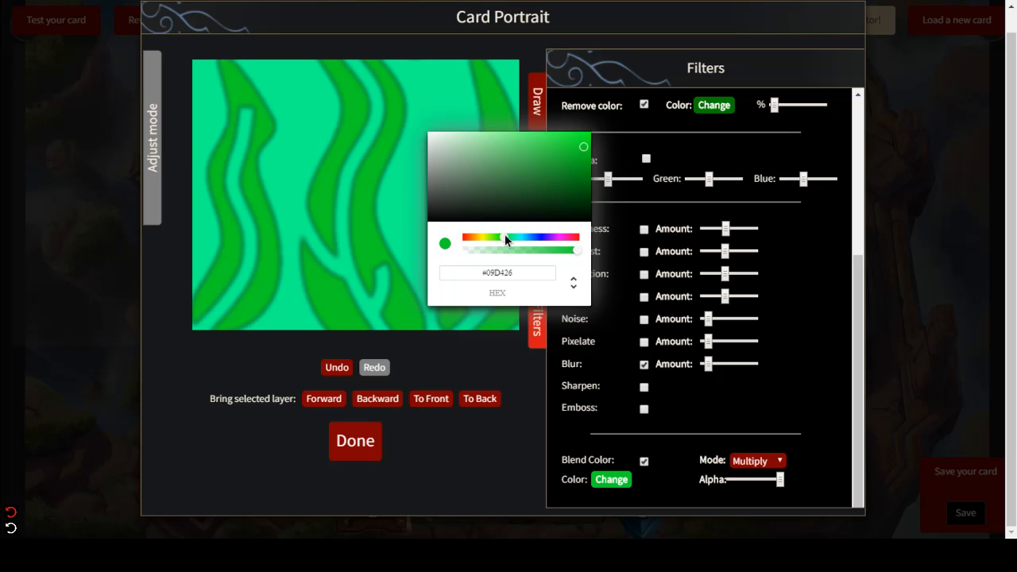
left_click(585, 137)
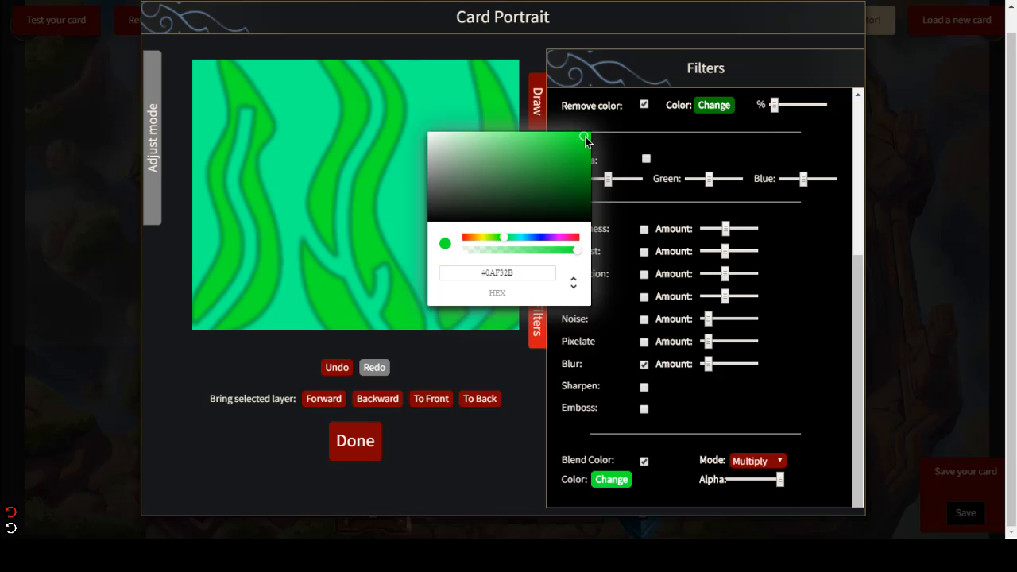
left_click_drag(585, 136, 584, 151)
left_click(494, 363)
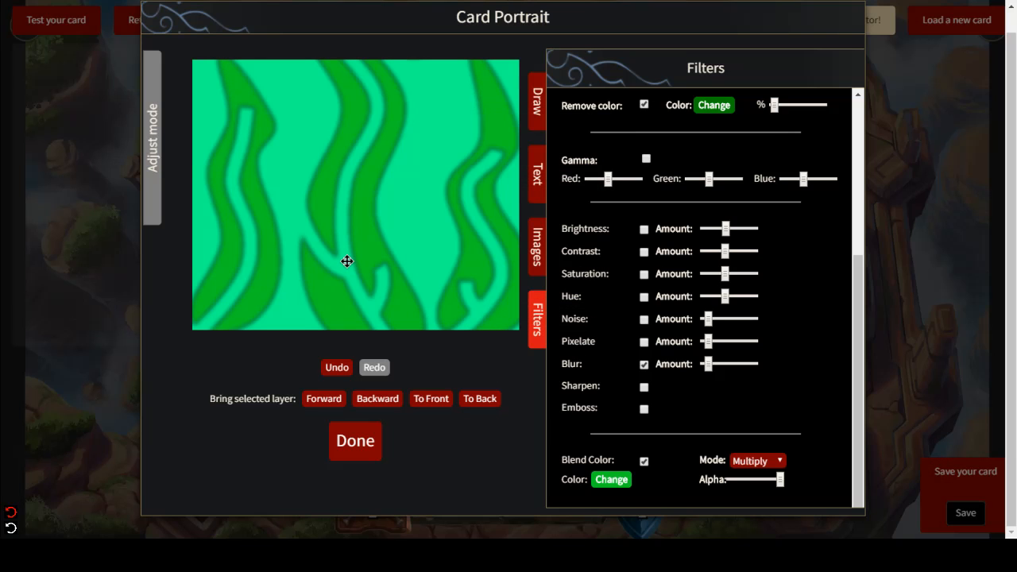
mouse_move(711, 370)
left_mouse_down()
mouse_move(719, 363)
mouse_move(712, 367)
left_mouse_up()
Add the big egg image from page 12 of the Game-icons.net collection.
left_click(532, 257)
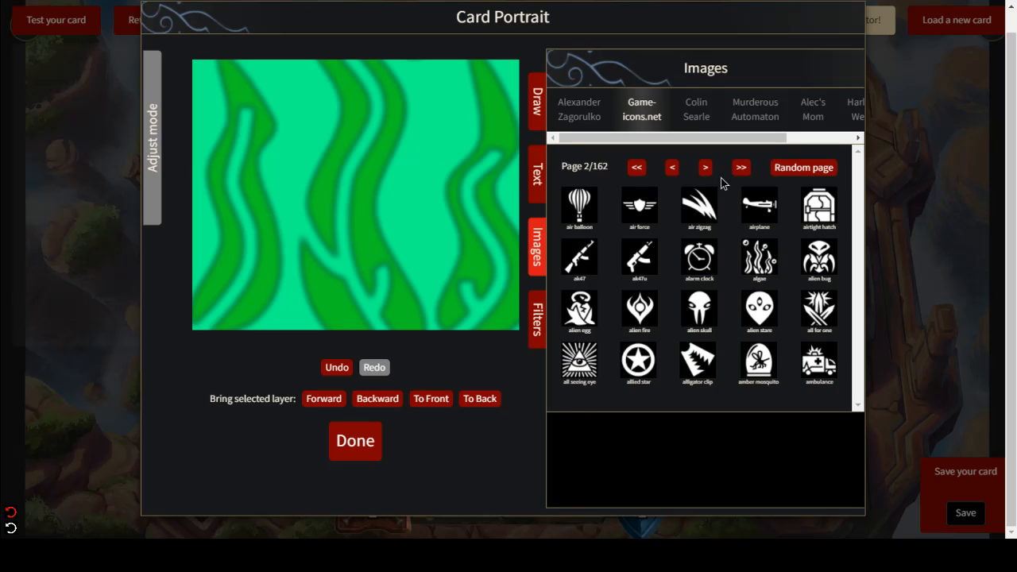
double_click(703, 166)
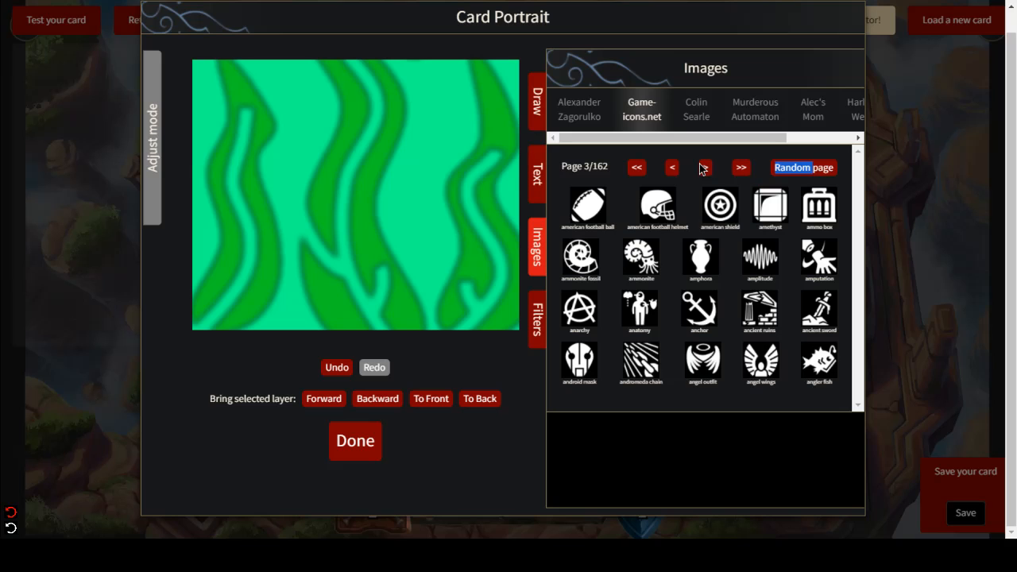
left_click(702, 168)
left_click(704, 171)
left_click(704, 172)
left_click(704, 171)
left_click(704, 171)
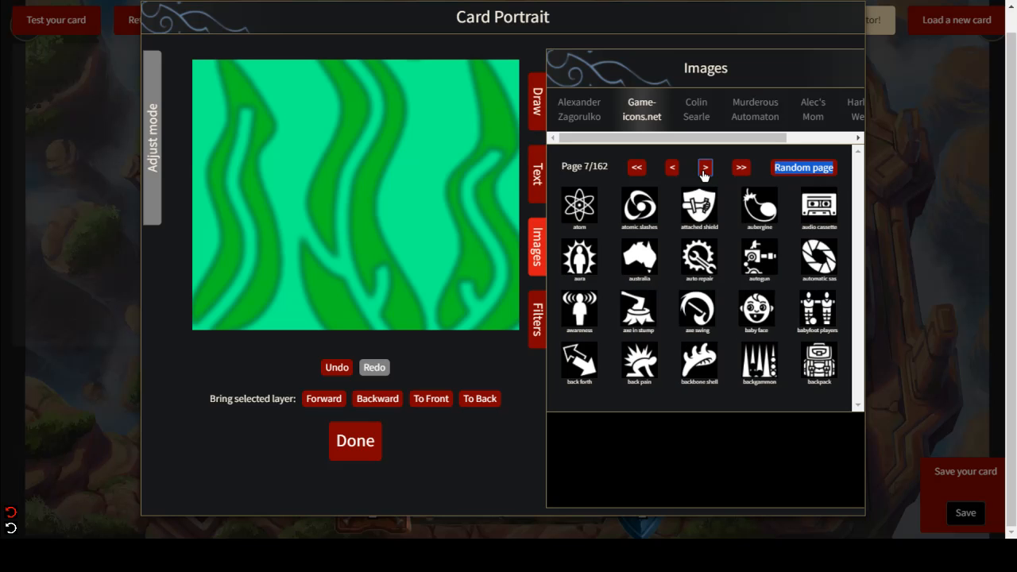
left_click(703, 172)
left_click(704, 172)
left_click(703, 172)
left_click(704, 172)
left_click(704, 172)
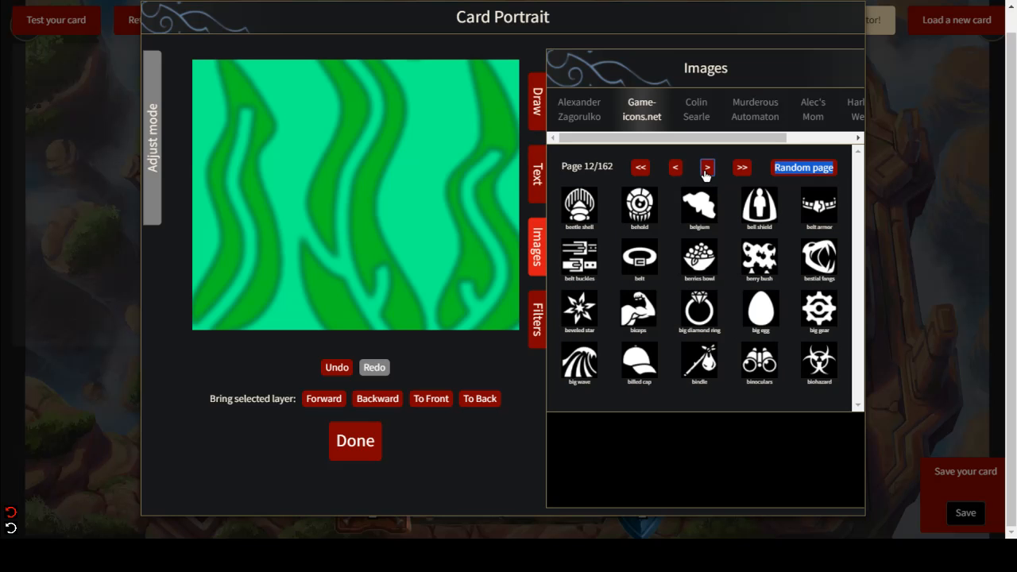
left_click(758, 318)
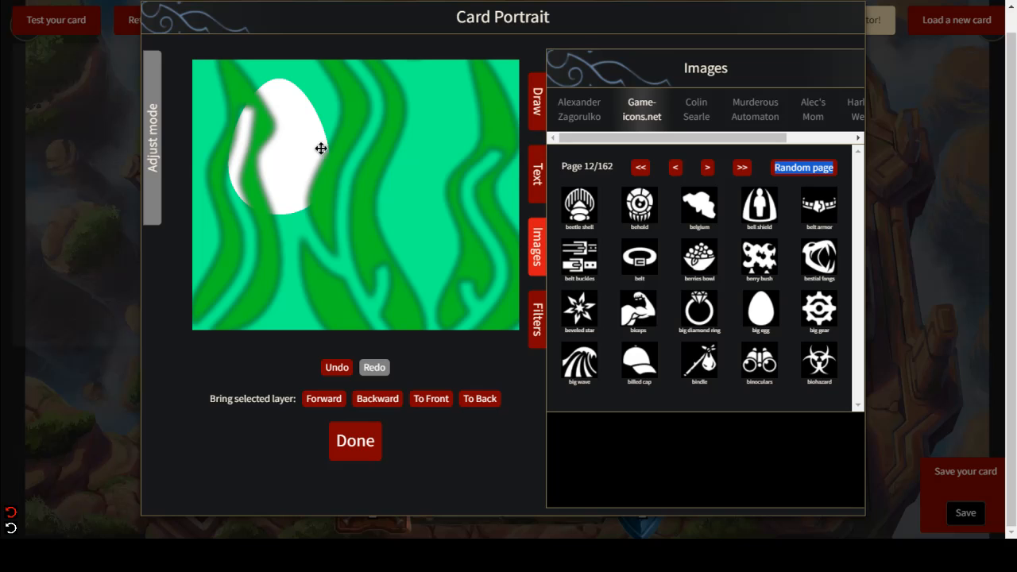
Send the algae layer to the back, enlarge the egg to almost the canvas height and center it.
left_click(480, 398)
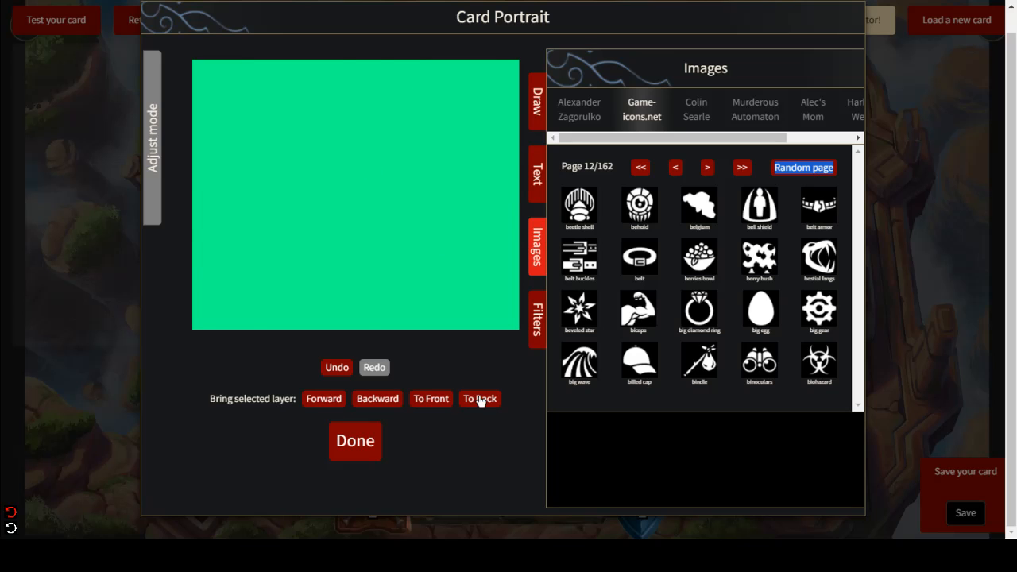
left_click(302, 166)
left_click_drag(354, 220, 480, 288)
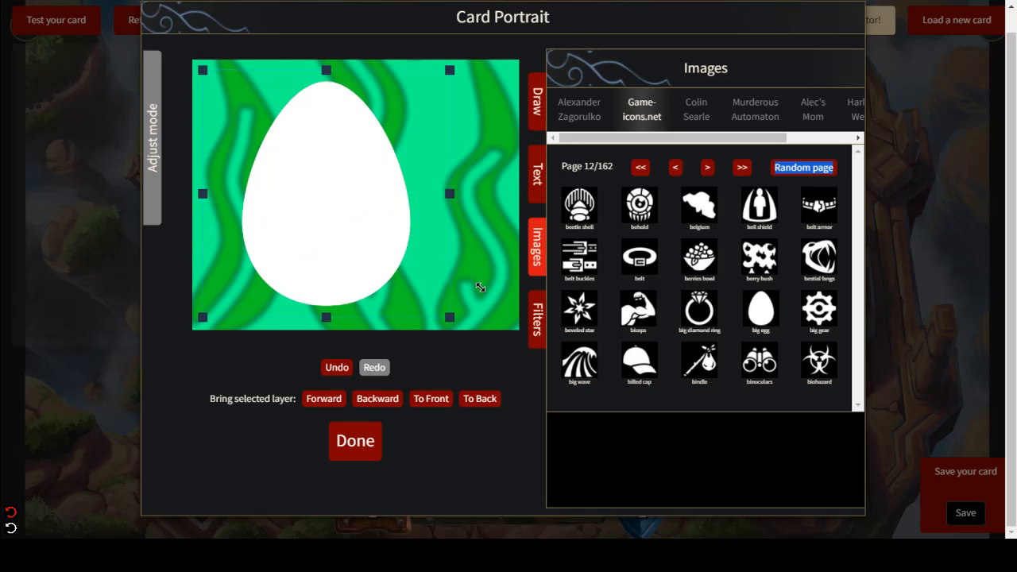
left_click_drag(354, 206, 387, 209)
Enable Blend Color in Multiply mode on the egg with a bright pure red, and apply a slight Blur filter.
left_click(548, 315)
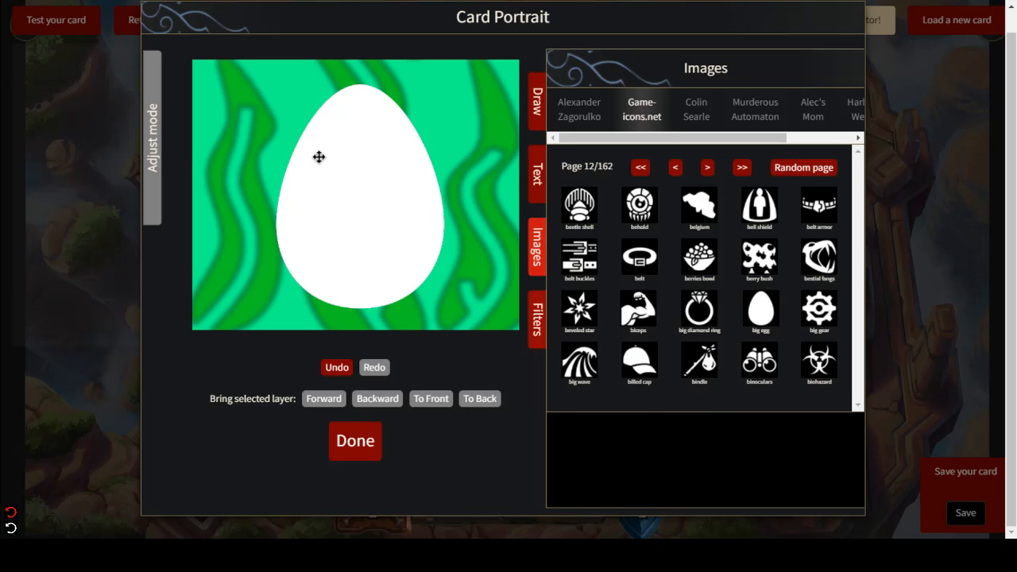
left_click(318, 156)
left_click(644, 462)
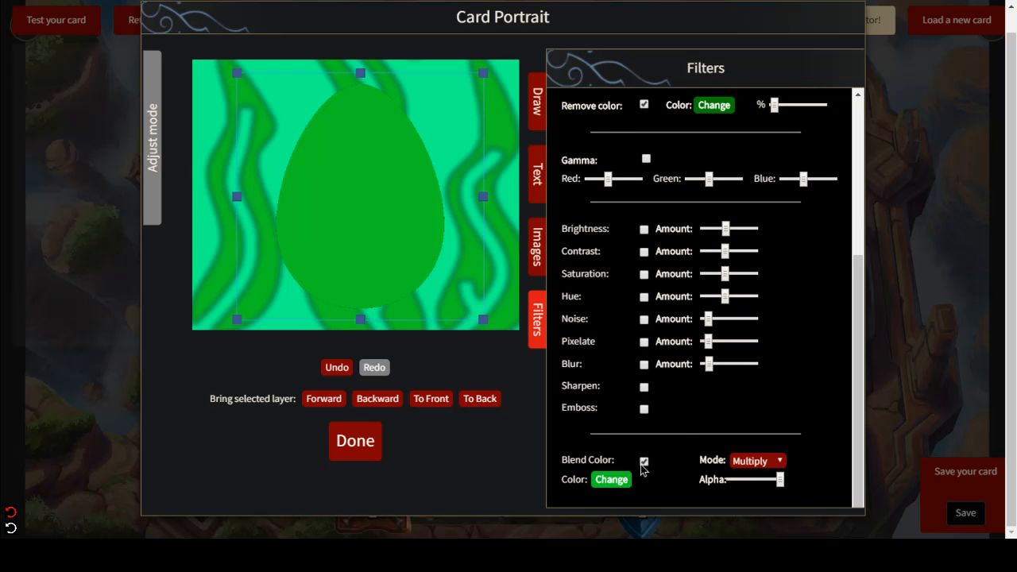
left_click(611, 479)
left_click_drag(523, 240, 583, 236)
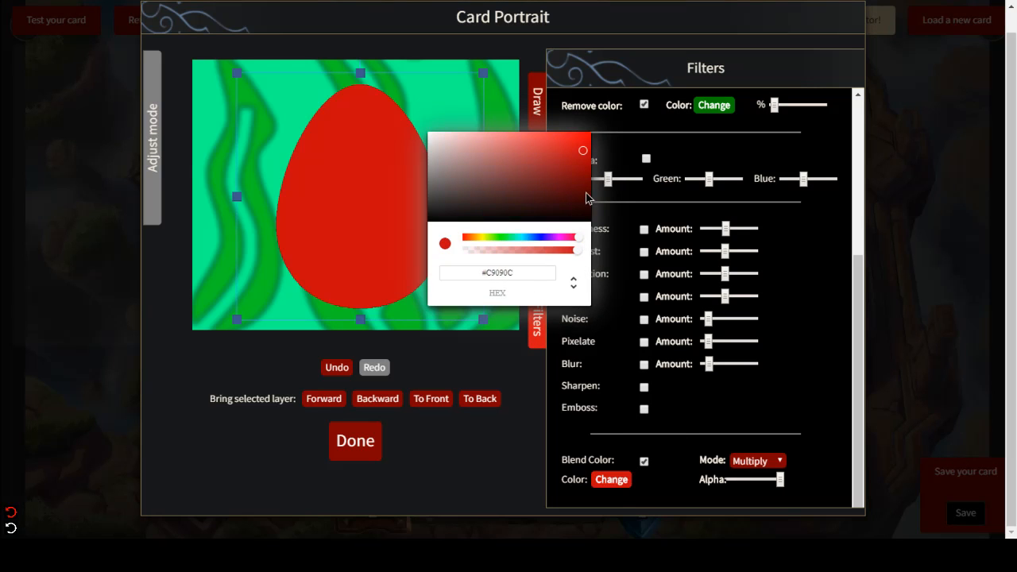
left_click_drag(585, 146, 594, 133)
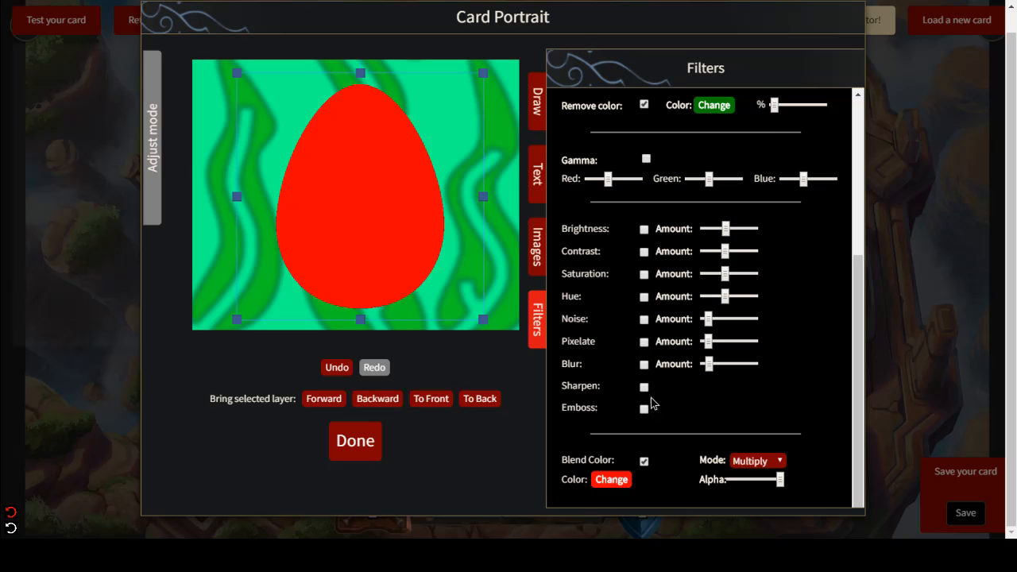
left_click_drag(713, 375, 712, 374)
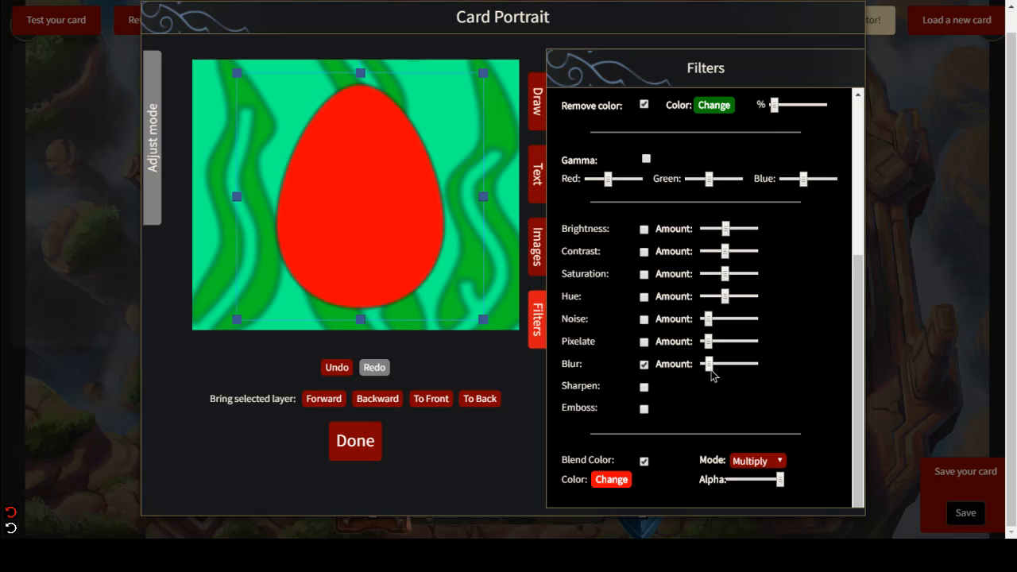
Shrink the egg to about two thirds of the canvas height, rotate its narrow end to the right, and center it among the algae.
left_click_drag(484, 320, 414, 249)
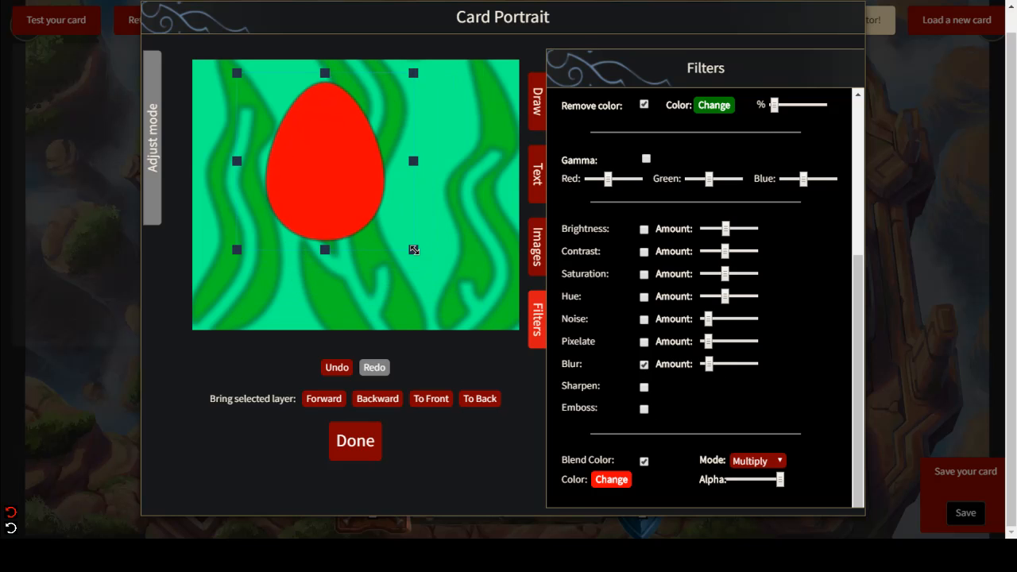
left_click_drag(363, 191, 427, 230)
left_click_drag(389, 85, 505, 214)
left_click_drag(392, 203, 335, 165)
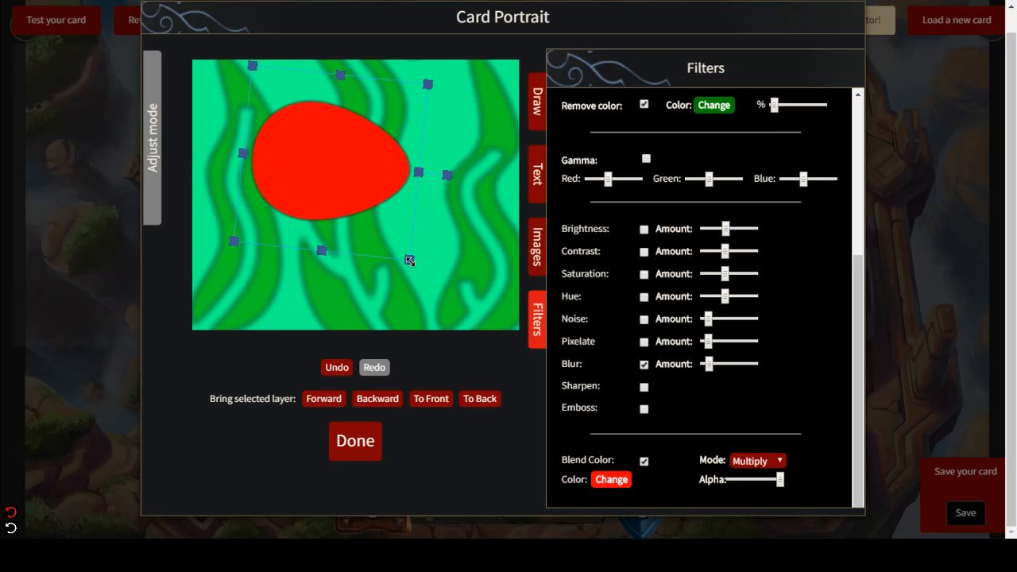
left_click_drag(410, 261, 435, 292)
mouse_move(387, 187)
left_mouse_down()
mouse_move(422, 221)
mouse_move(401, 201)
left_mouse_up()
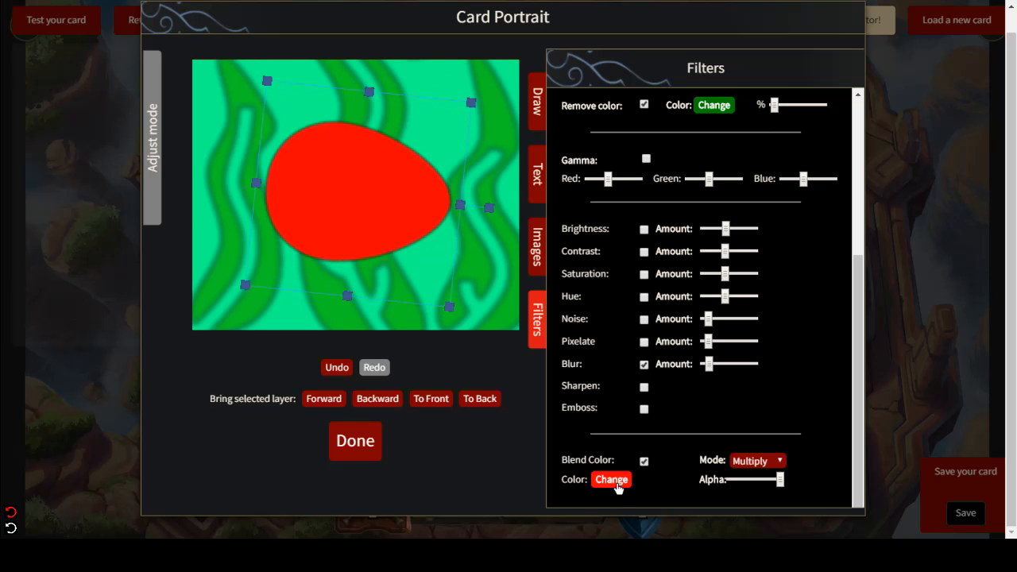
Change the egg's blend color to orange, #FFA600.
left_click(612, 480)
left_click(482, 236)
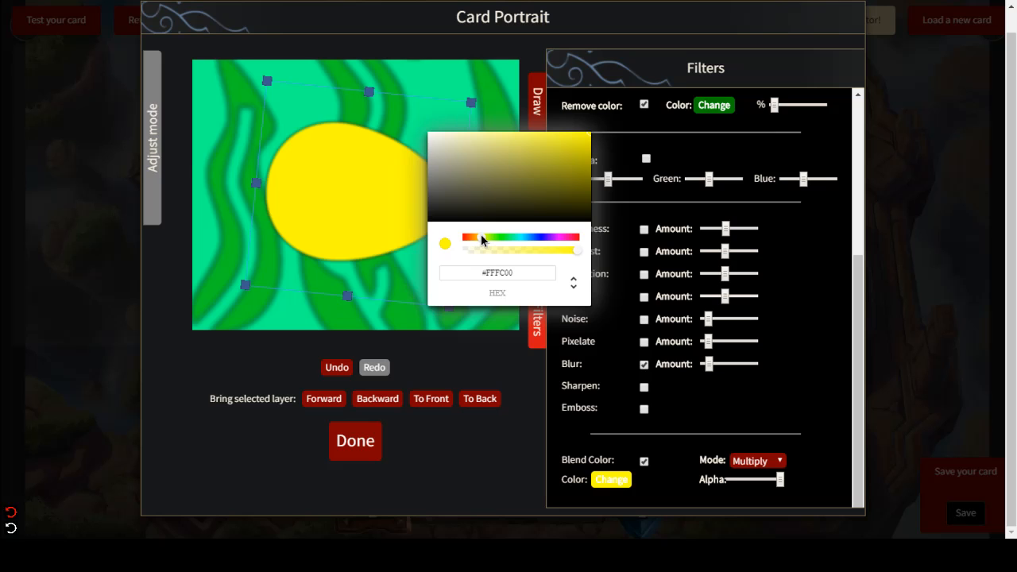
left_click_drag(481, 234, 475, 238)
left_click(509, 503)
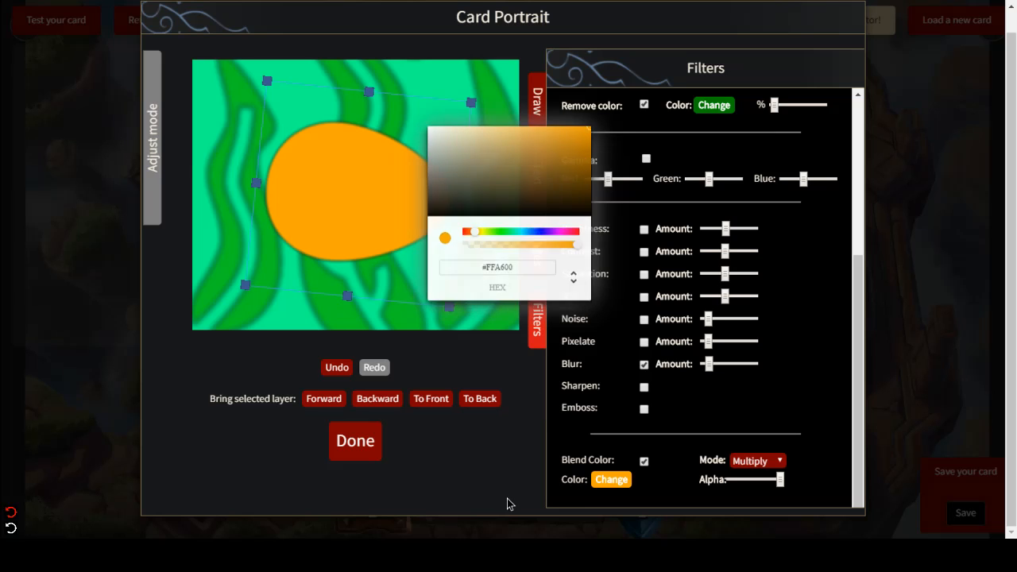
Reorder the layers so the algae lies behind the orange egg and in front of the plain green background.
left_click(501, 115)
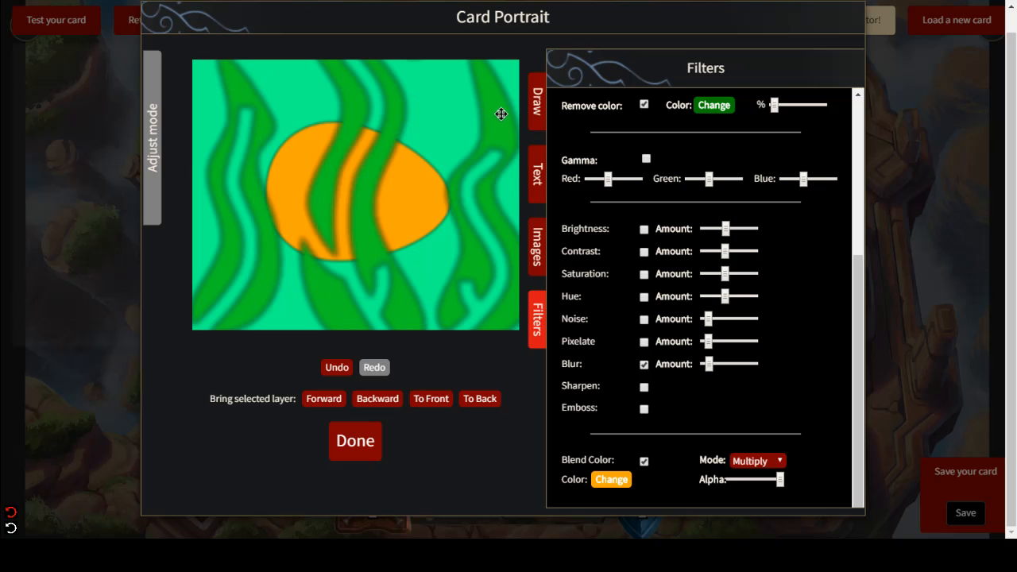
left_click(378, 399)
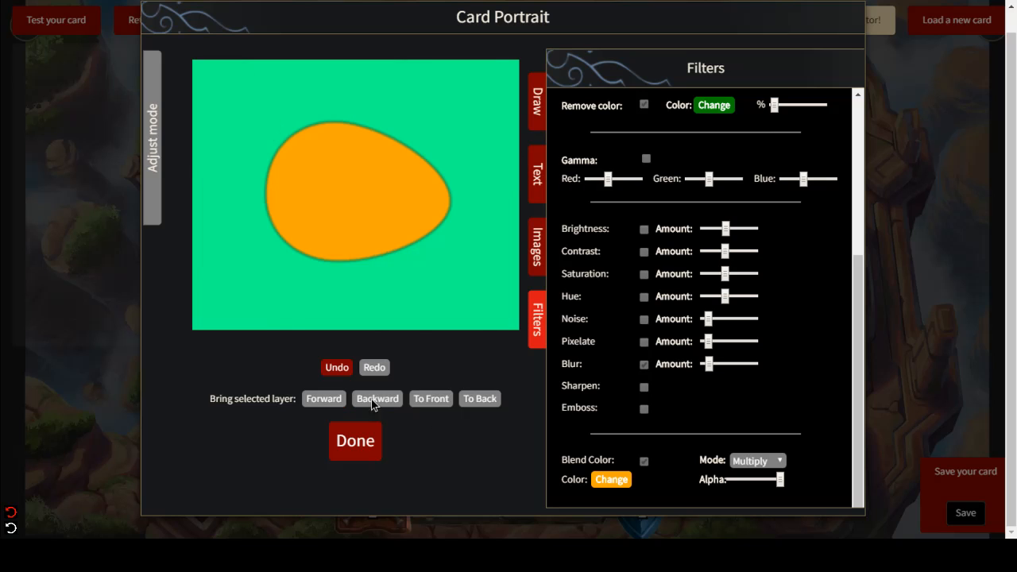
left_click(479, 398)
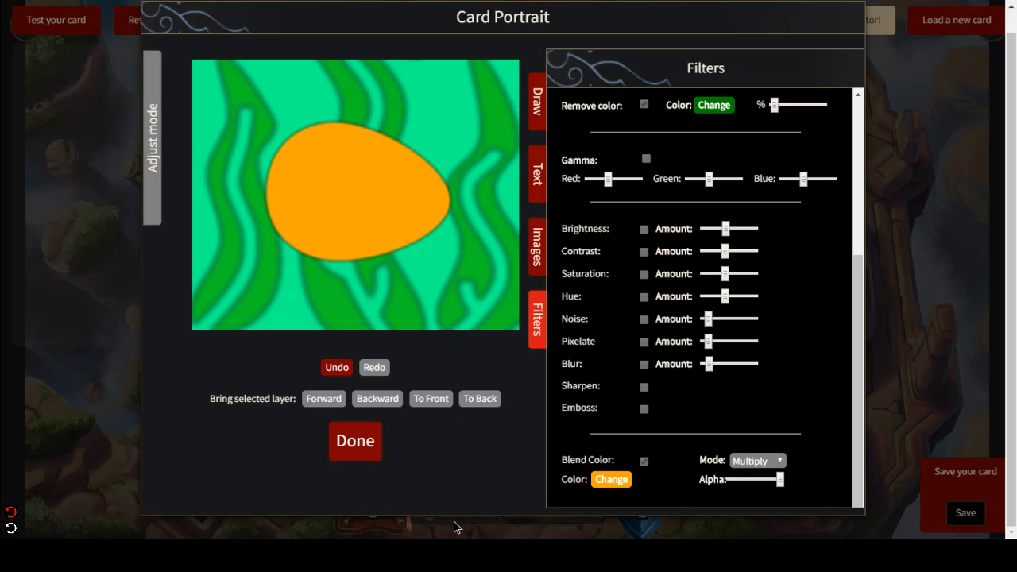
Browse the Game-icons.net images from page 12 forward to page 109 for the next portrait element.
left_click(538, 249)
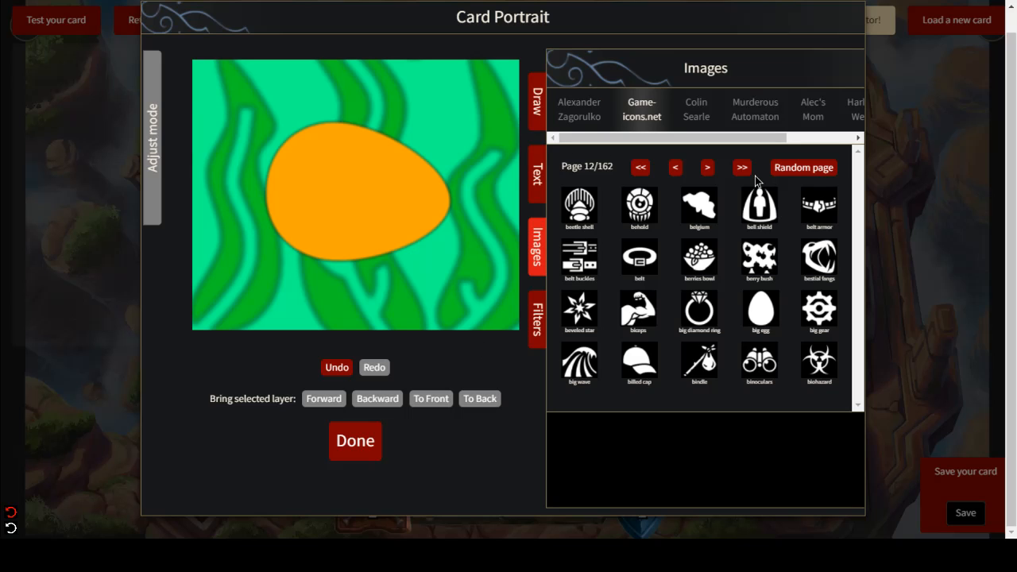
double_click(707, 167)
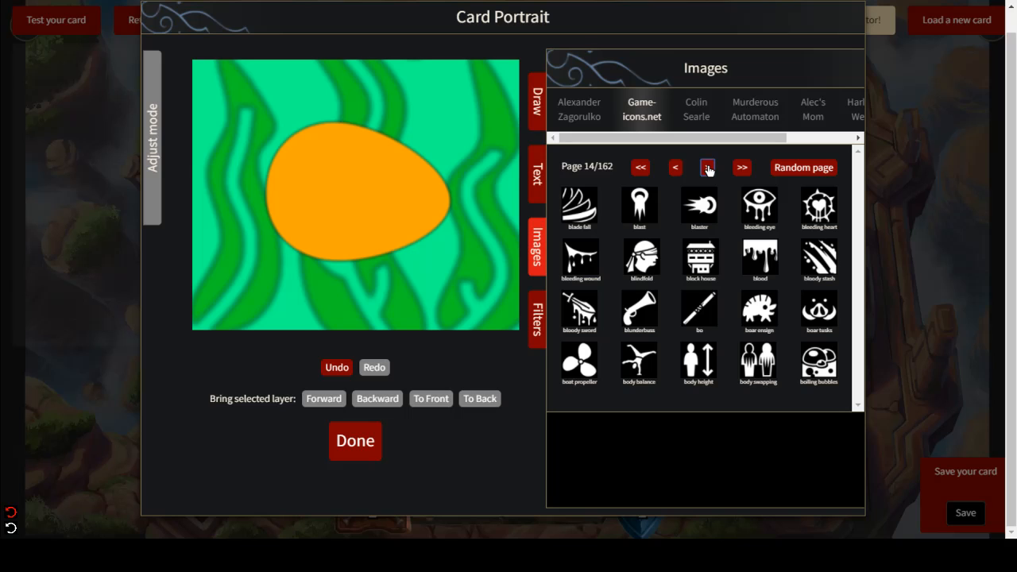
left_click(707, 168)
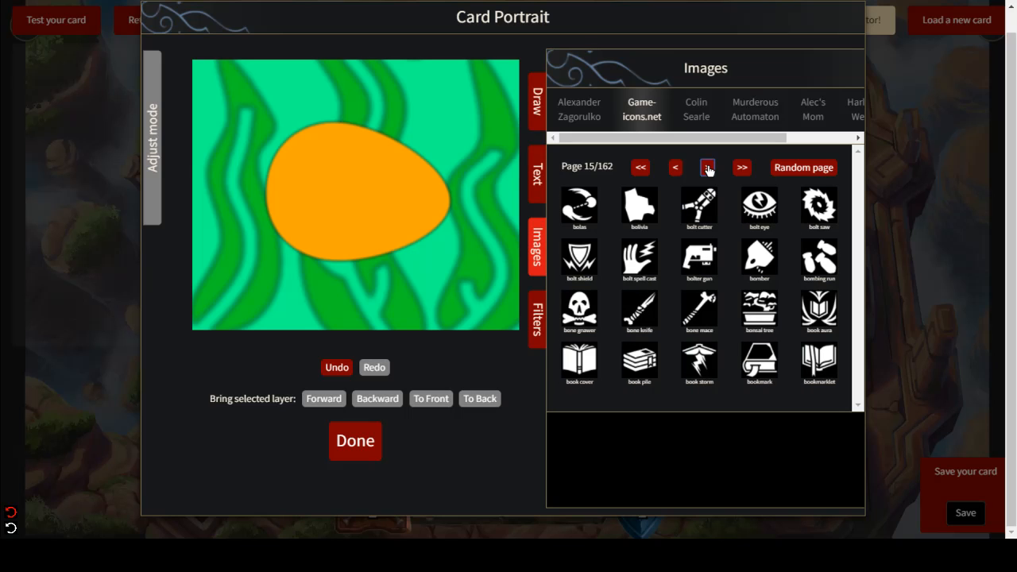
left_click(707, 168)
left_click(707, 168)
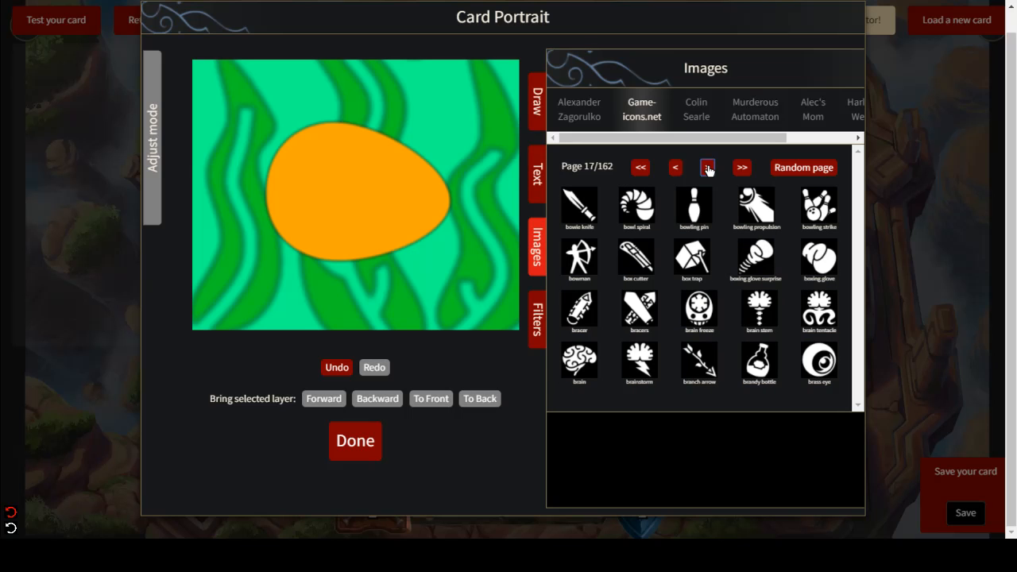
left_click(707, 167)
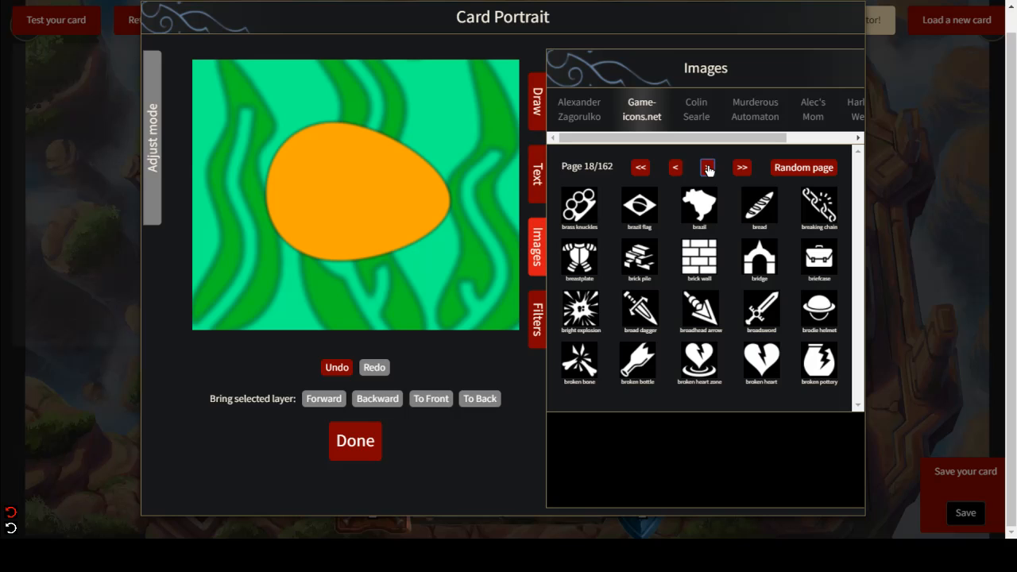
left_click(706, 167)
left_click(747, 177)
left_click(747, 177)
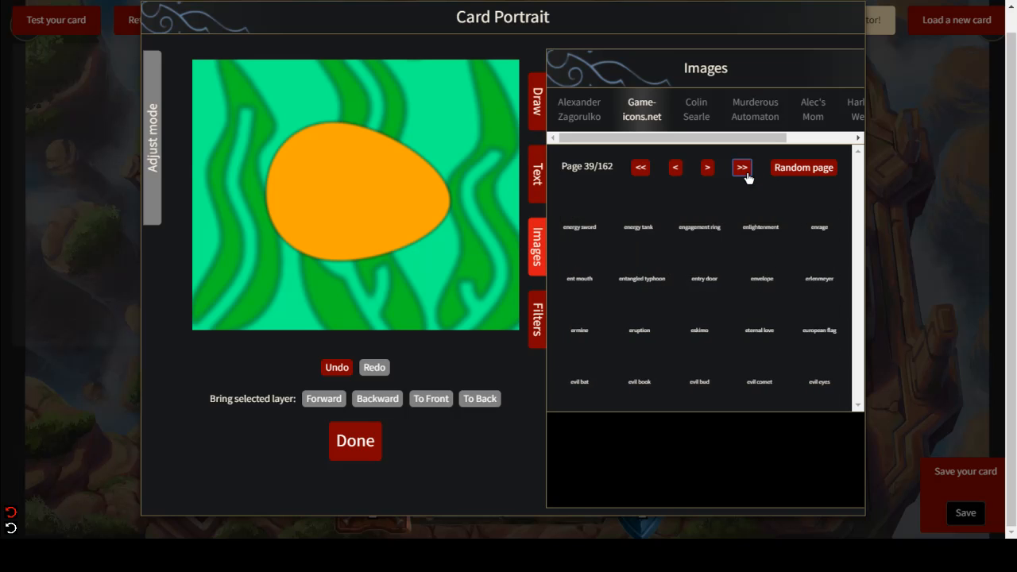
left_click(747, 177)
left_click(747, 178)
left_click(747, 177)
left_click(747, 177)
left_click(746, 177)
left_click(746, 177)
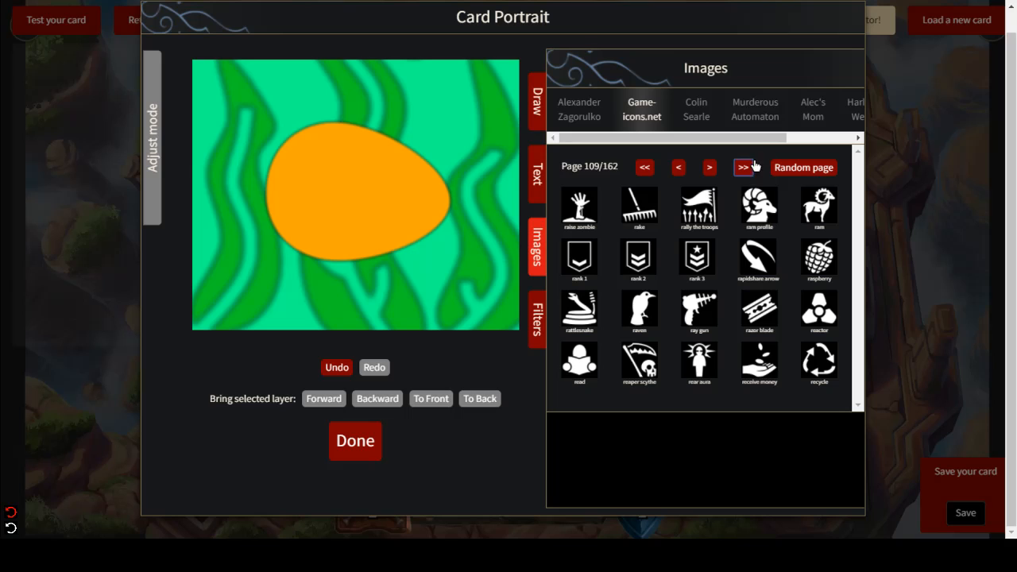
Browse the Game-icons.net images back to page 89 and forward again to page 95 for a background texture.
left_click(643, 169)
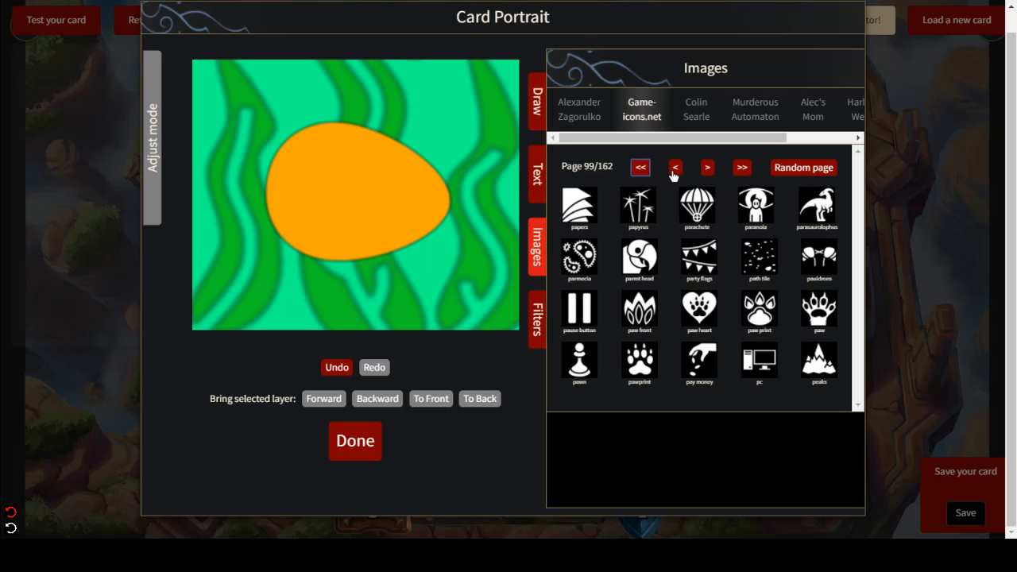
left_click(636, 170)
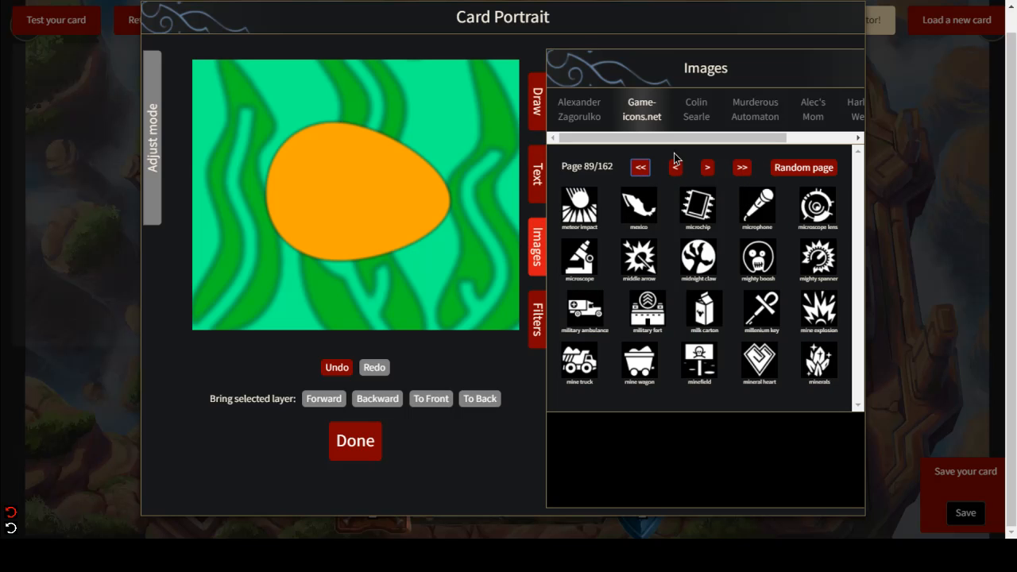
left_click(709, 168)
double_click(707, 169)
double_click(707, 171)
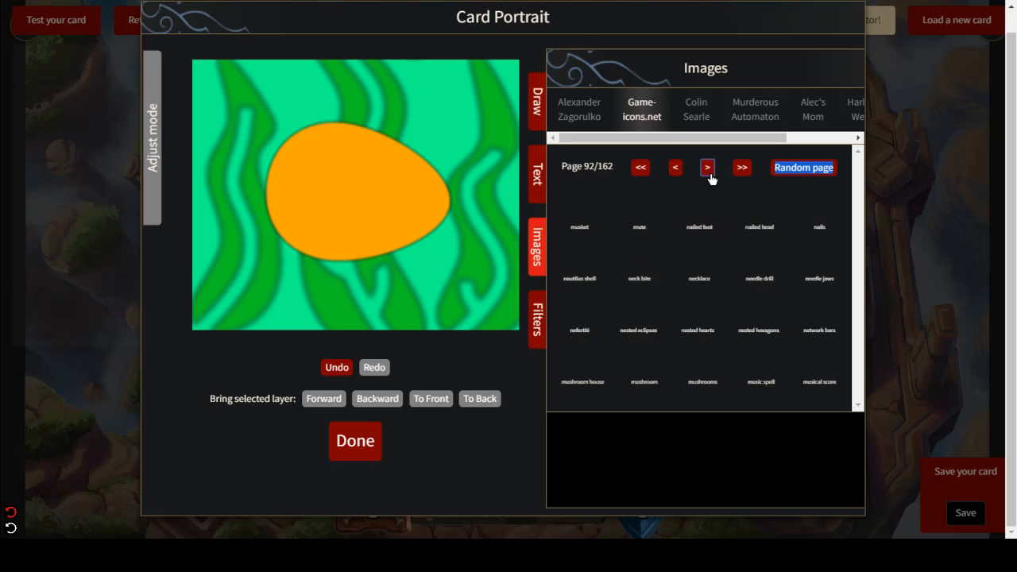
left_click(704, 173)
left_click(705, 174)
left_click(705, 174)
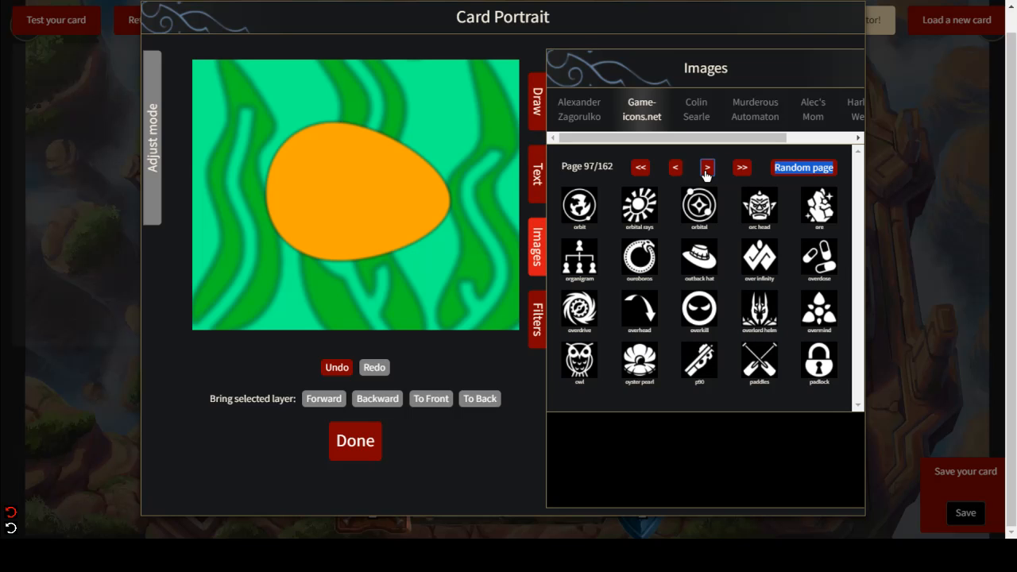
left_click(705, 174)
left_click(680, 175)
left_click(680, 175)
left_click(680, 175)
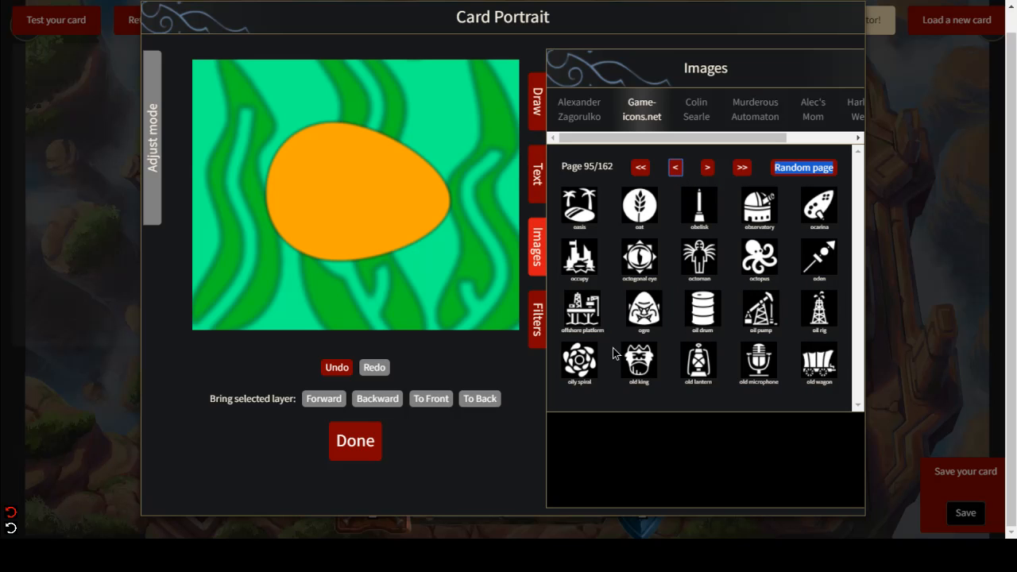
Add the oily spiral icon and enlarge it beyond the canvas edges, with its ring centered over the orange egg.
left_click(580, 372)
left_click(314, 188)
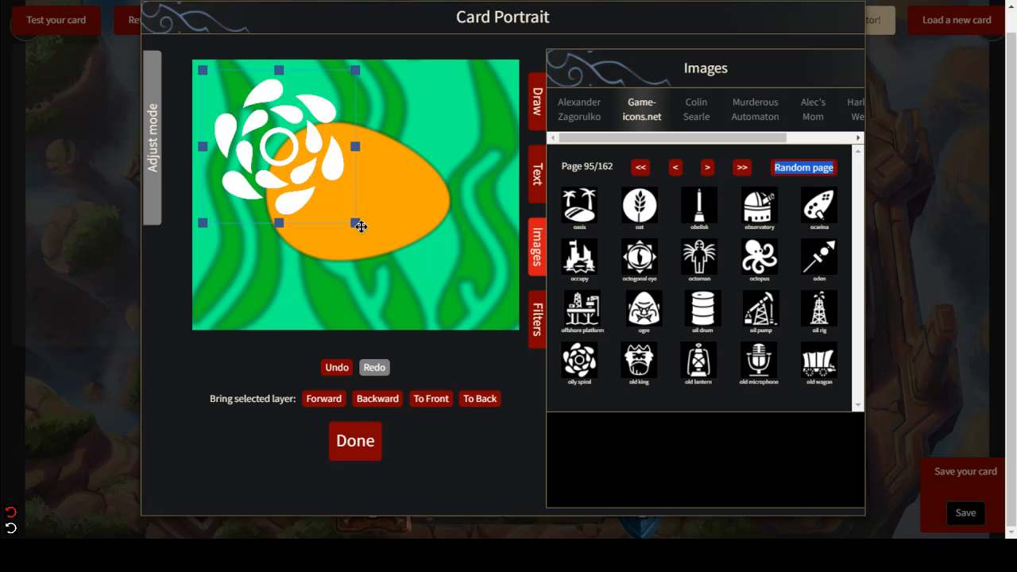
left_click_drag(355, 224, 480, 356)
left_click_drag(397, 260, 350, 198)
left_click_drag(434, 298, 600, 390)
left_click_drag(500, 261, 508, 239)
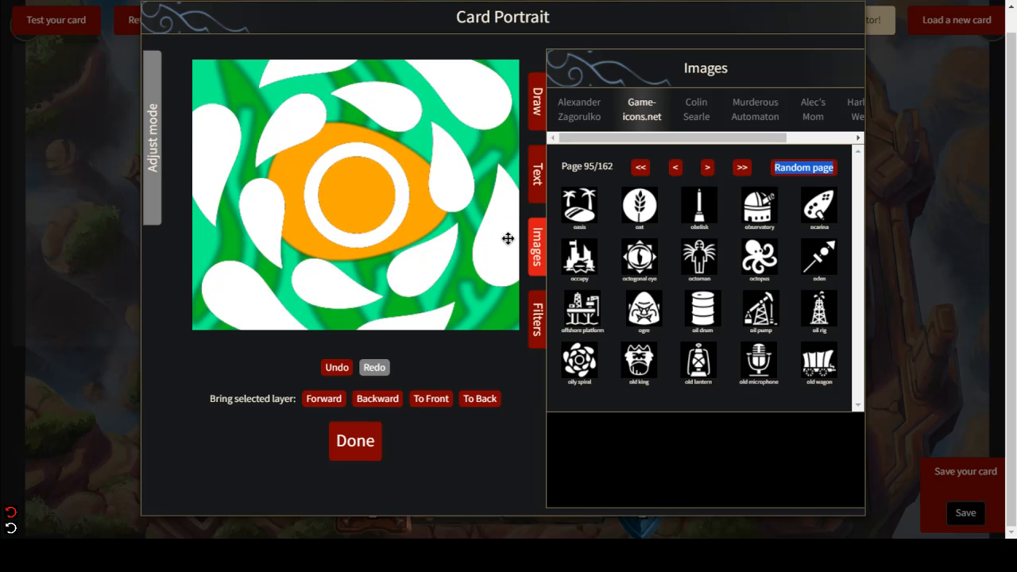
Enable the blend color on the oily spiral and set it to teal, #14C7BA.
left_click(538, 333)
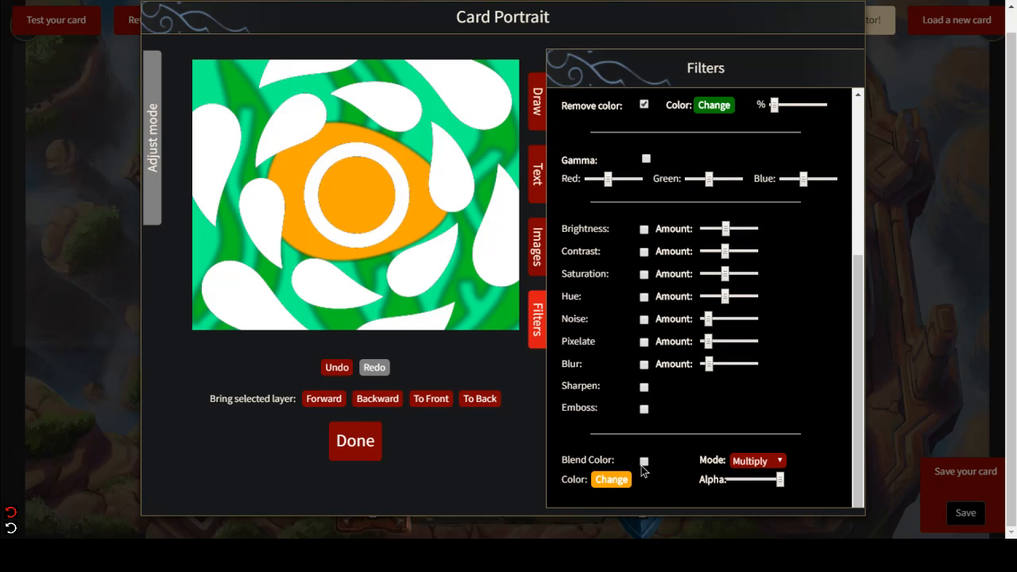
left_click(643, 462)
left_click(601, 486)
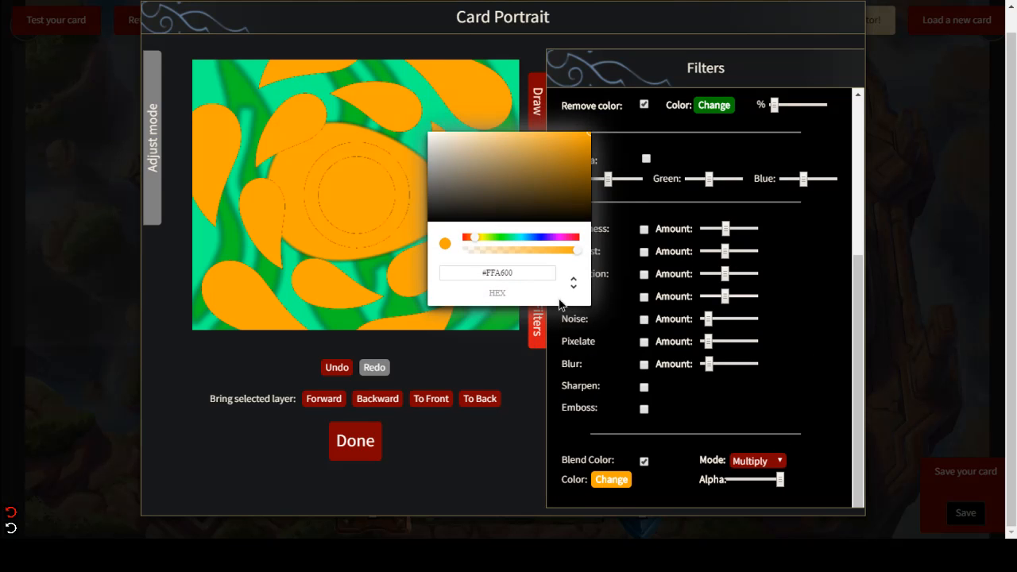
left_click_drag(480, 237, 527, 235)
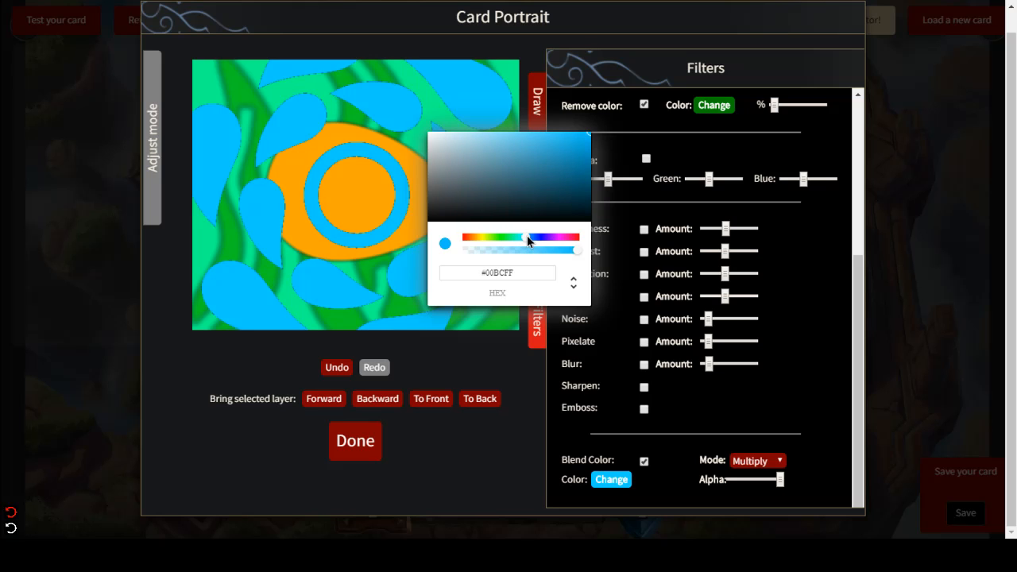
left_click(574, 151)
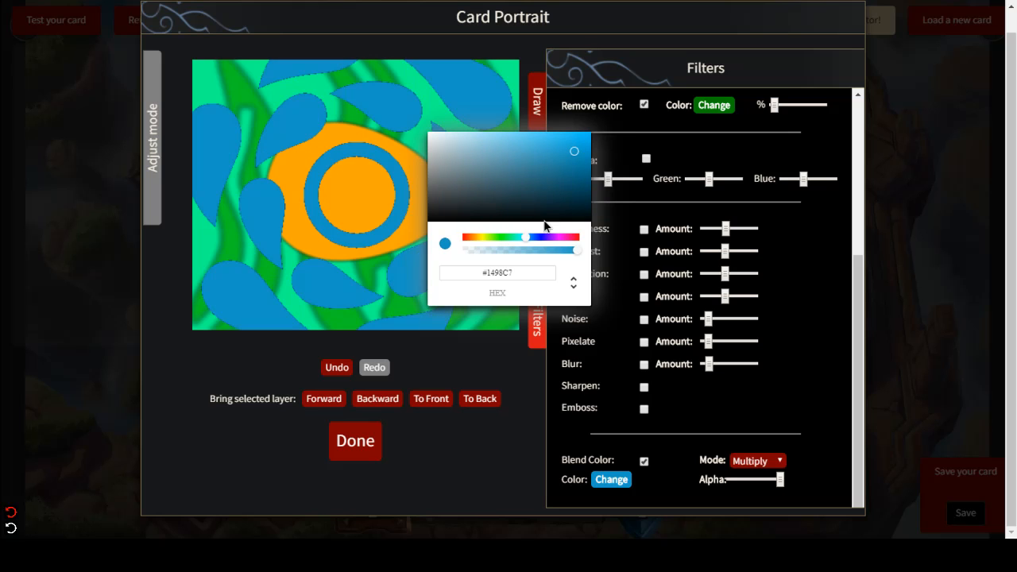
left_click_drag(521, 237, 520, 237)
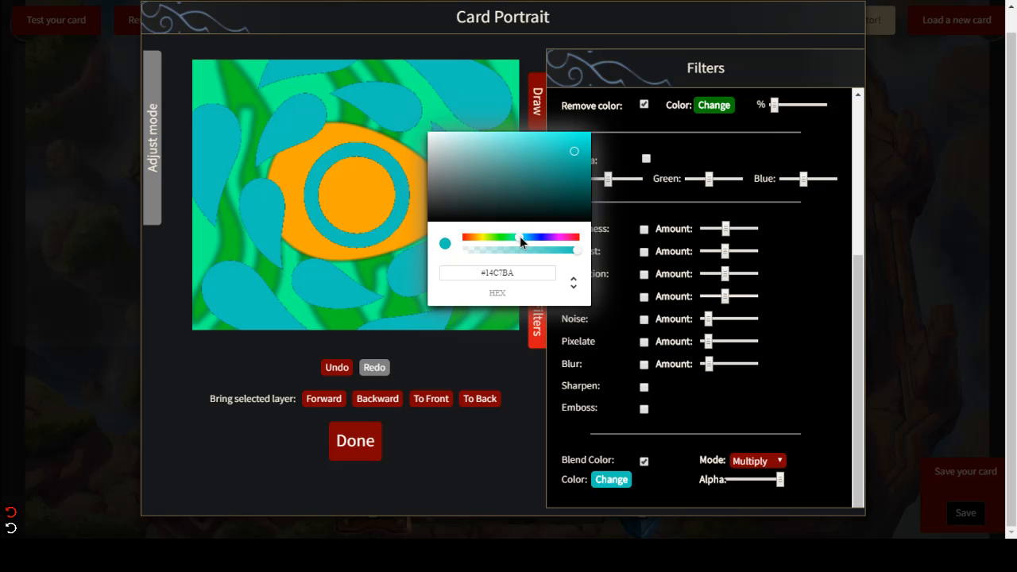
left_click(517, 374)
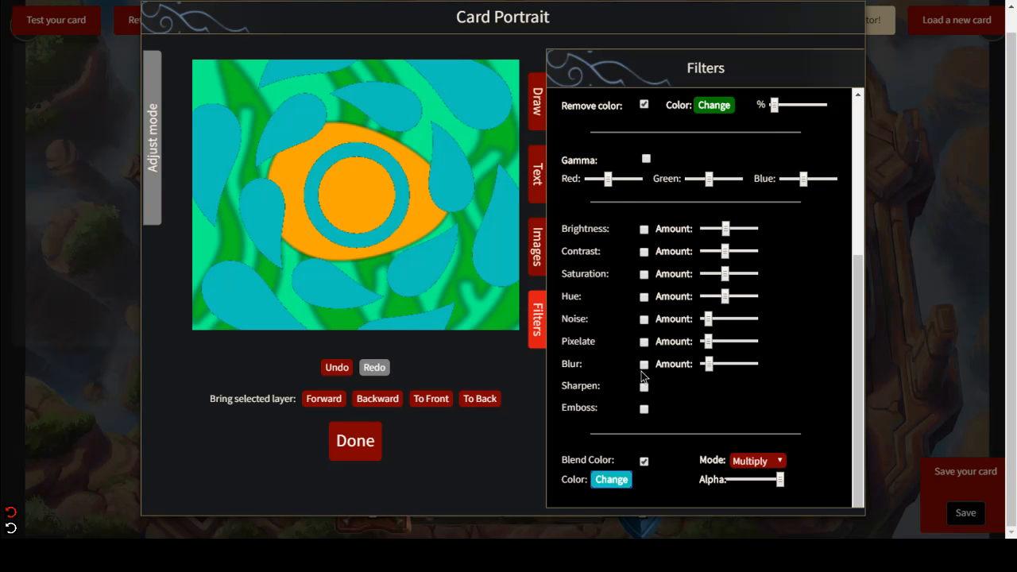
Blur the oily spiral at about half strength and move it backward behind the orange egg and the algae.
left_click(643, 365)
left_click_drag(713, 364, 733, 363)
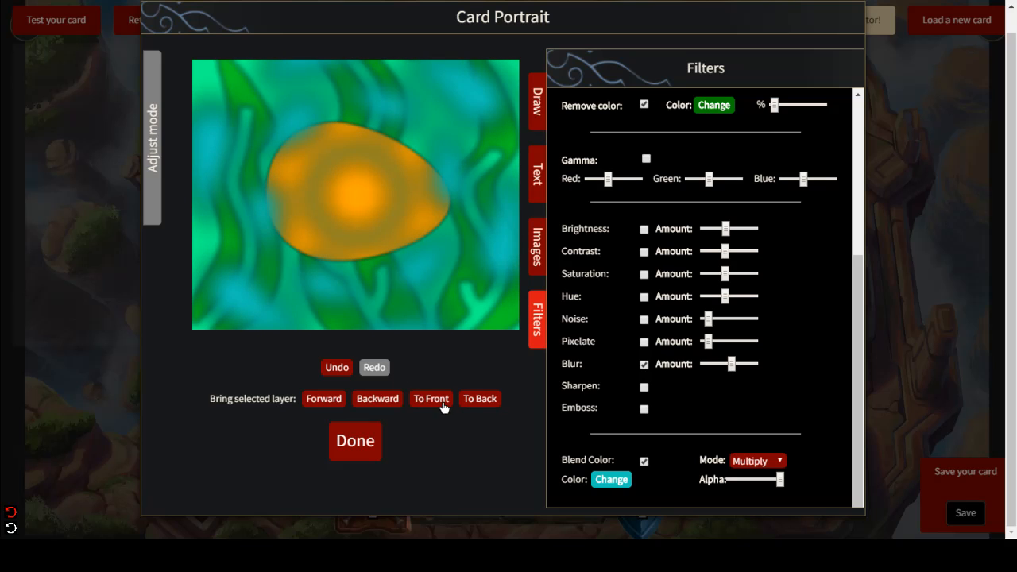
left_click(376, 403)
left_click(468, 279)
left_click(388, 402)
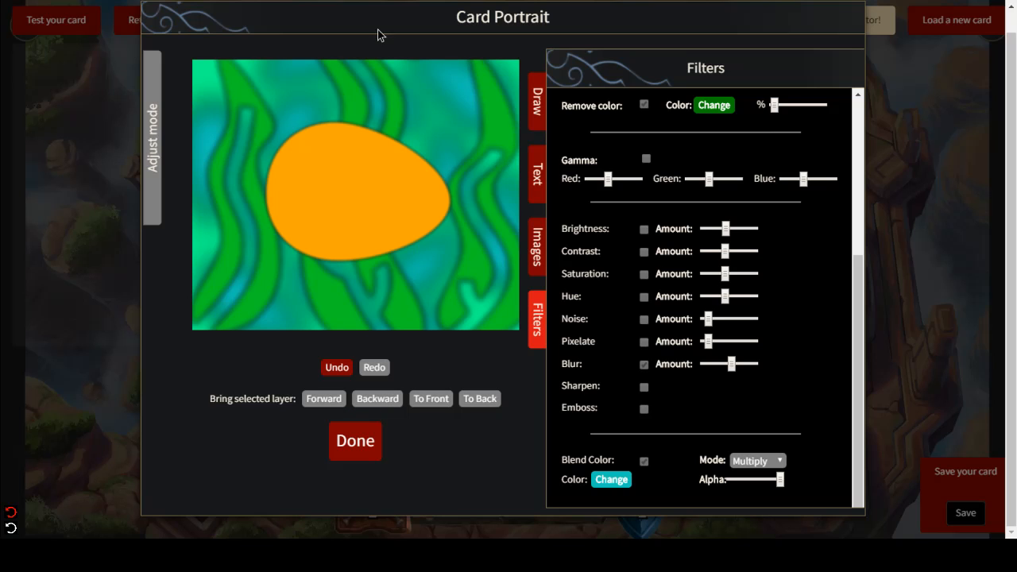
Delete the orange egg from the portrait.
left_click_drag(360, 237, 230, 324)
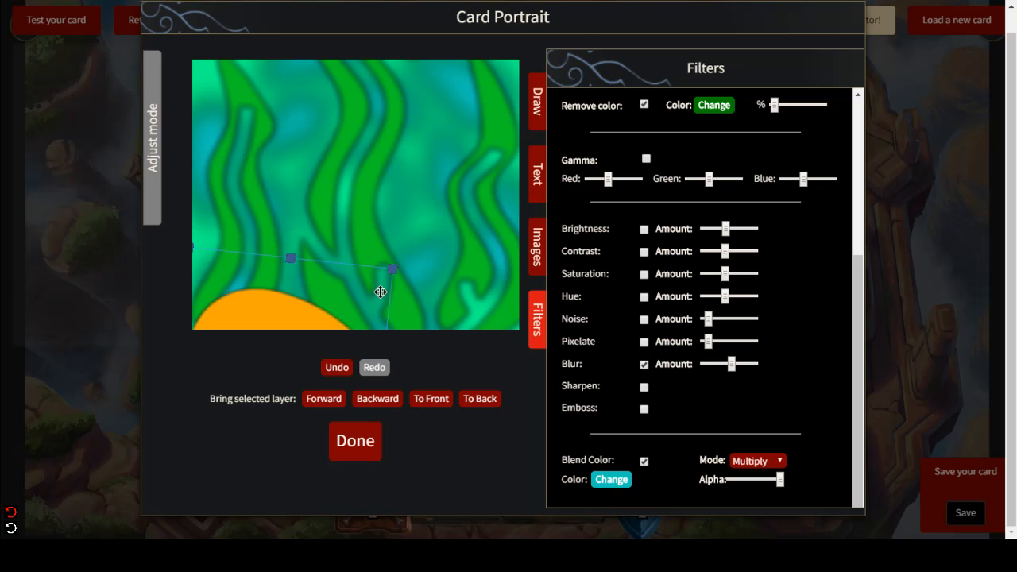
left_click_drag(352, 252, 390, 131)
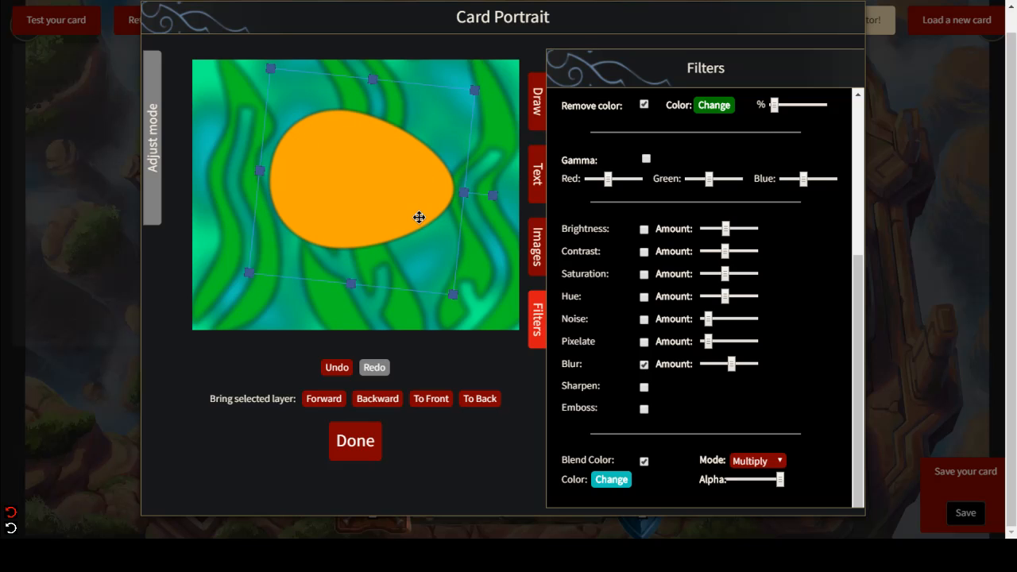
key("Delete")
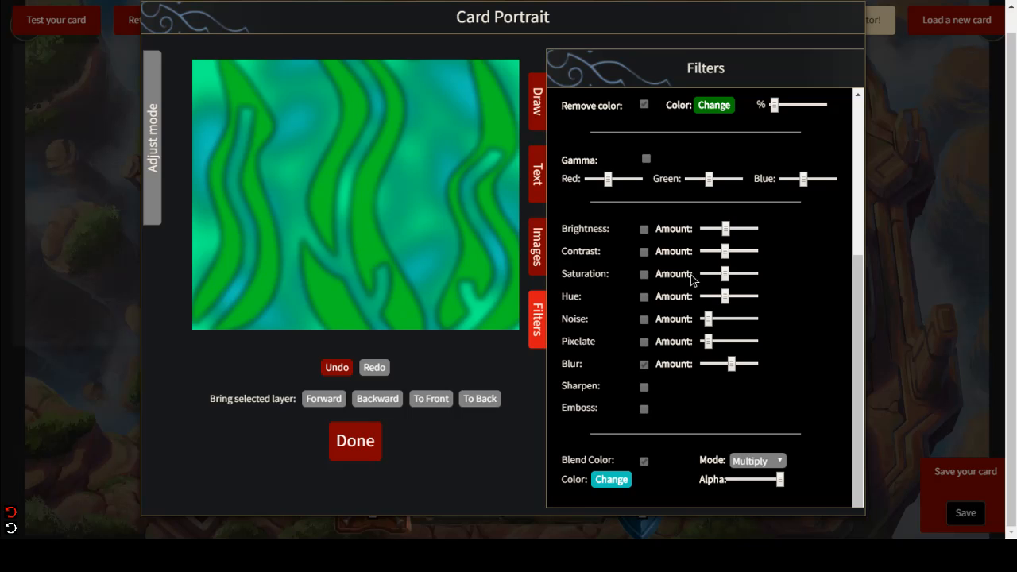
Return to the Game-icons.net image library.
scroll(723, 301, "up", 4)
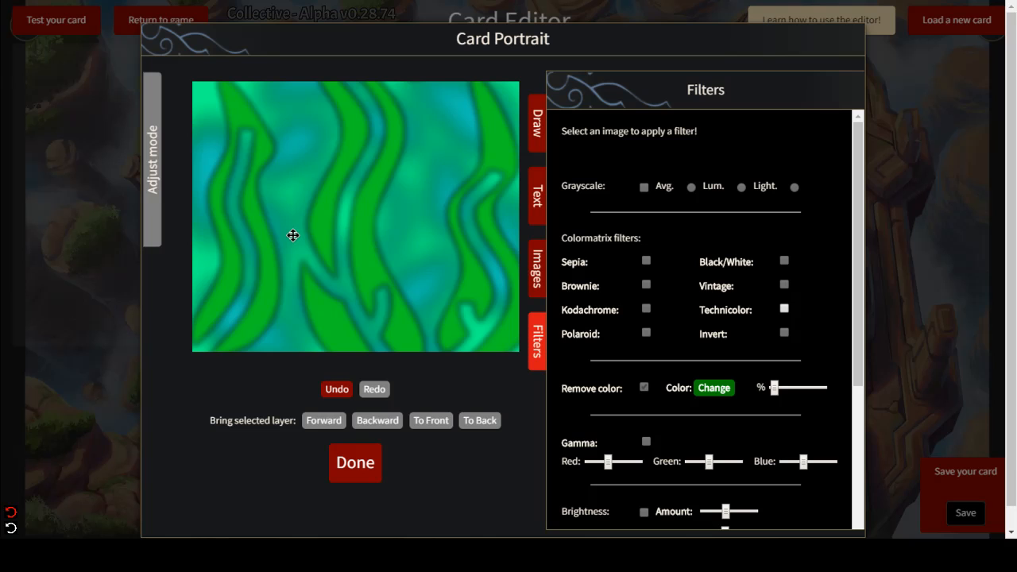
left_click(538, 287)
left_click(537, 193)
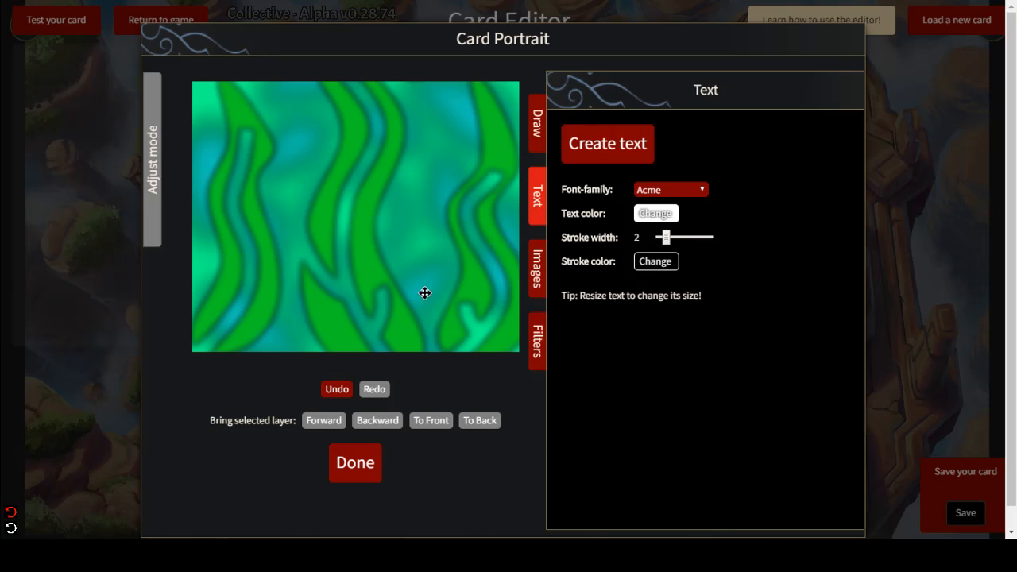
left_click(535, 286)
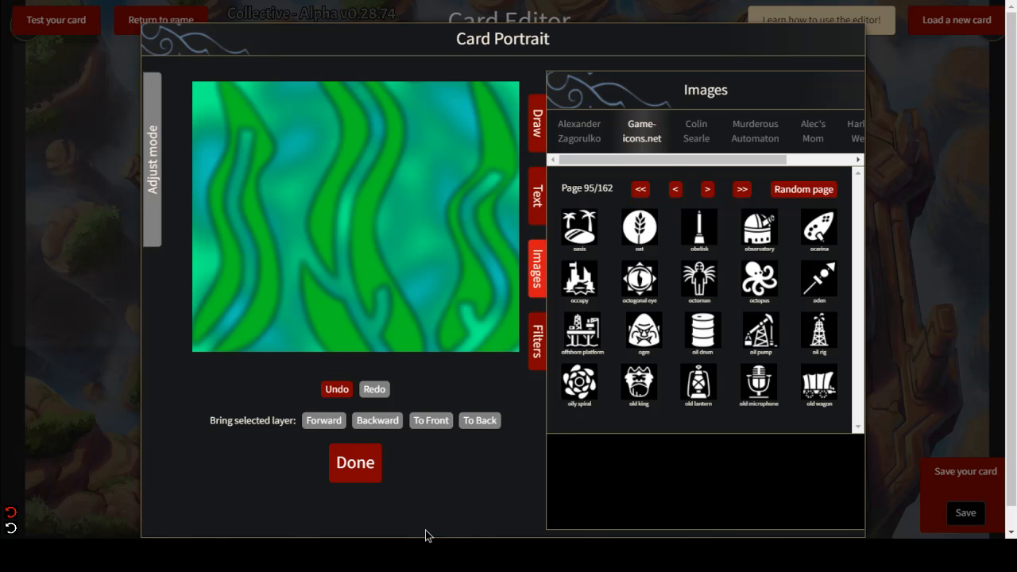